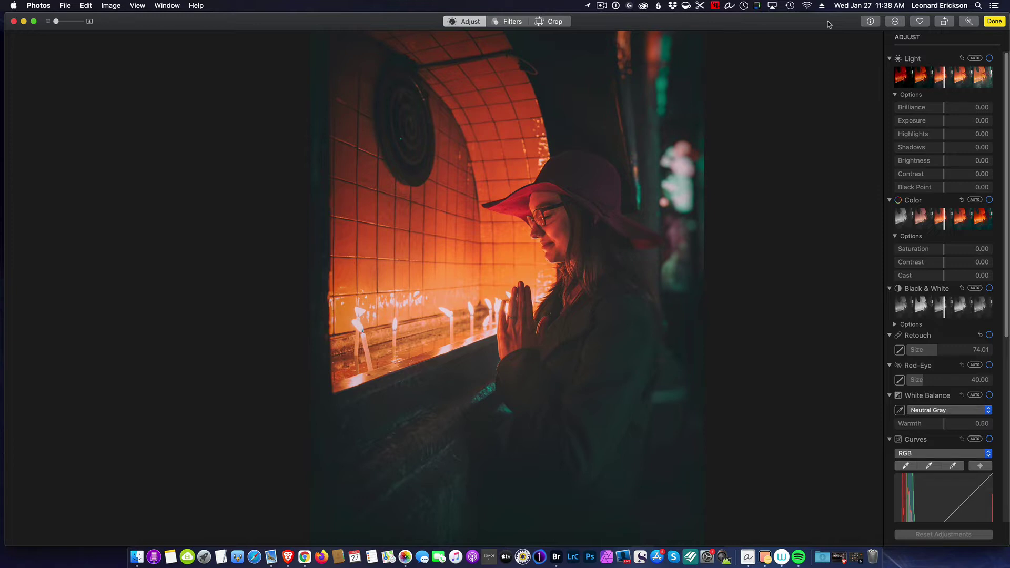
Reopen the candlelit photo for editing and look through the available adjustment groups, collapsing and expanding Color.
{"action": "left_click", "coordinate": [994, 21]}
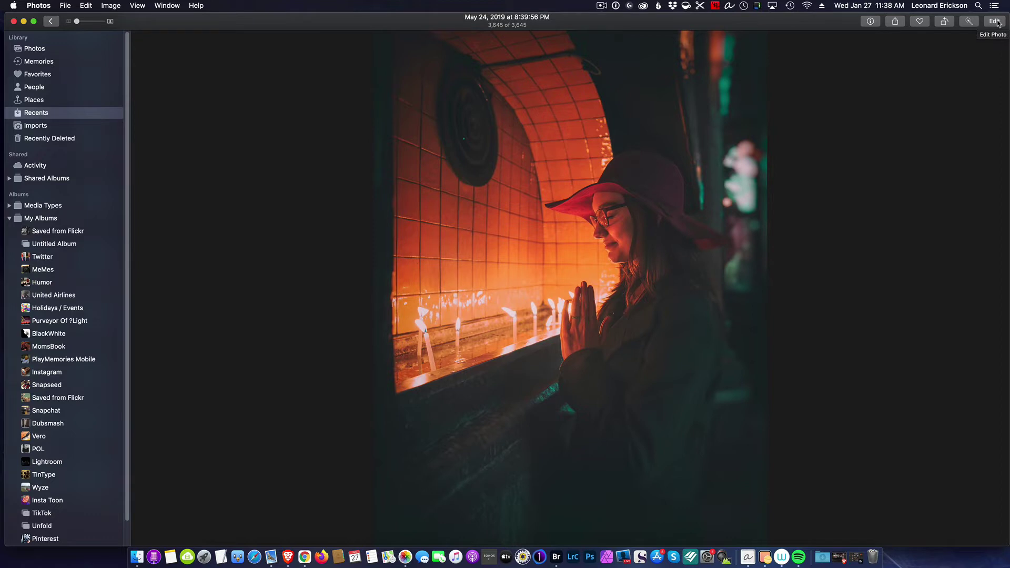
{"action": "left_click", "coordinate": [995, 21]}
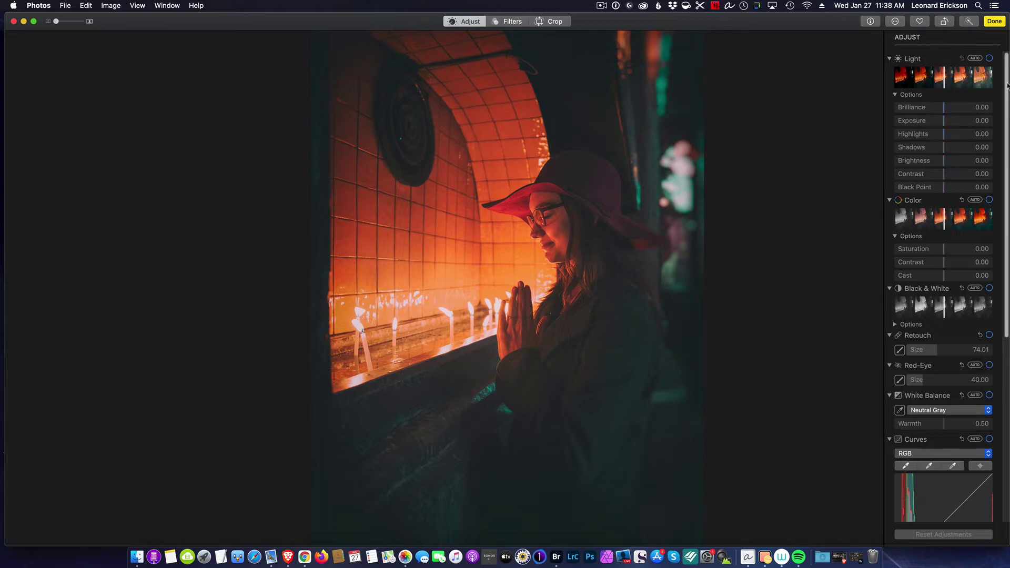
{"action": "left_click_drag", "start_coordinate": [1007, 84], "coordinate": [1008, 353]}
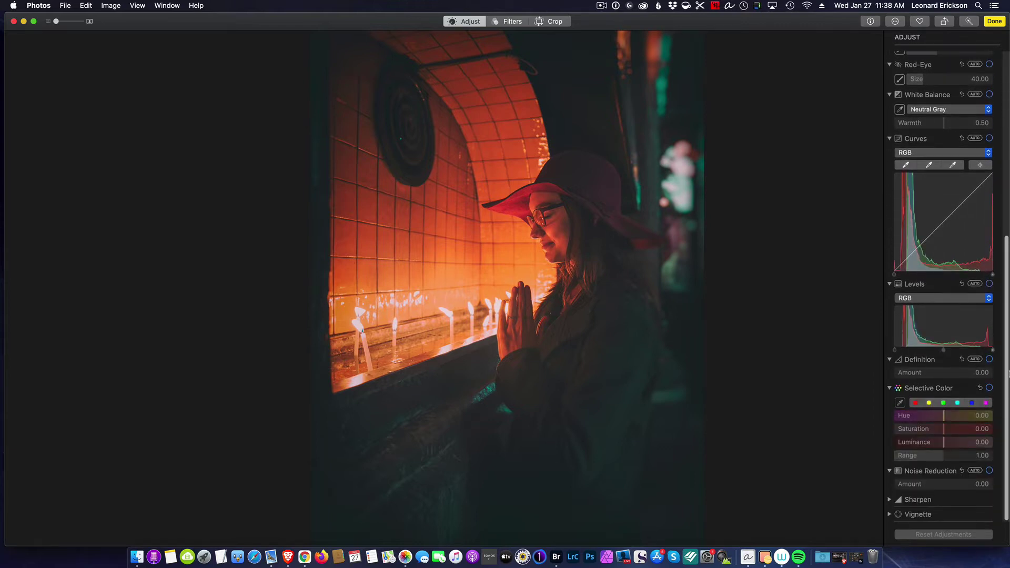
{"action": "scroll", "coordinate": [1008, 342], "scroll_direction": "up", "scroll_amount": 10}
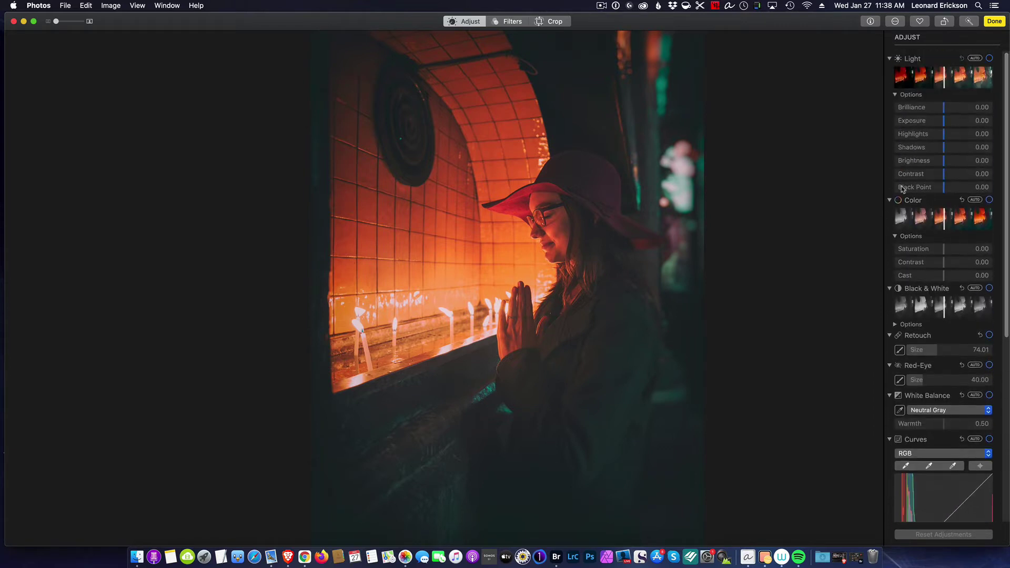
{"action": "left_click", "coordinate": [889, 201]}
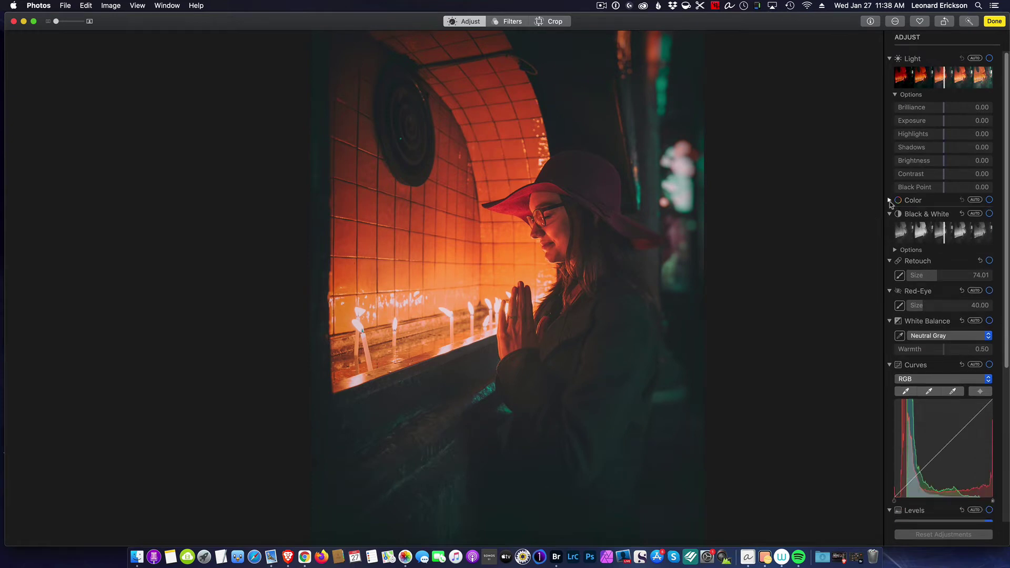
{"action": "left_click", "coordinate": [890, 201]}
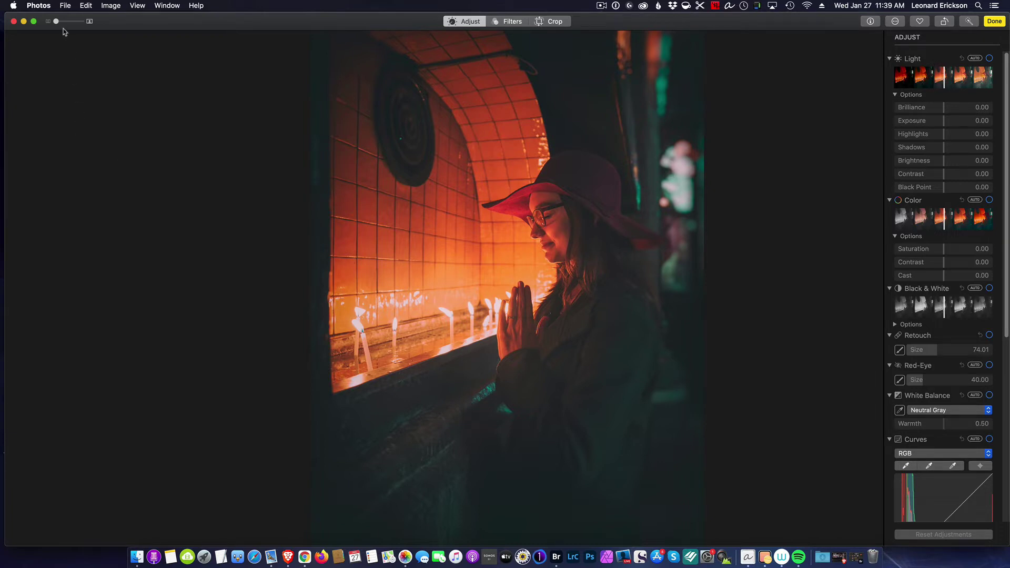
Examine the photo up close from the face and hat down to the hands and dark coat, and return to the full view.
{"action": "left_click_drag", "start_coordinate": [55, 22], "coordinate": [73, 25]}
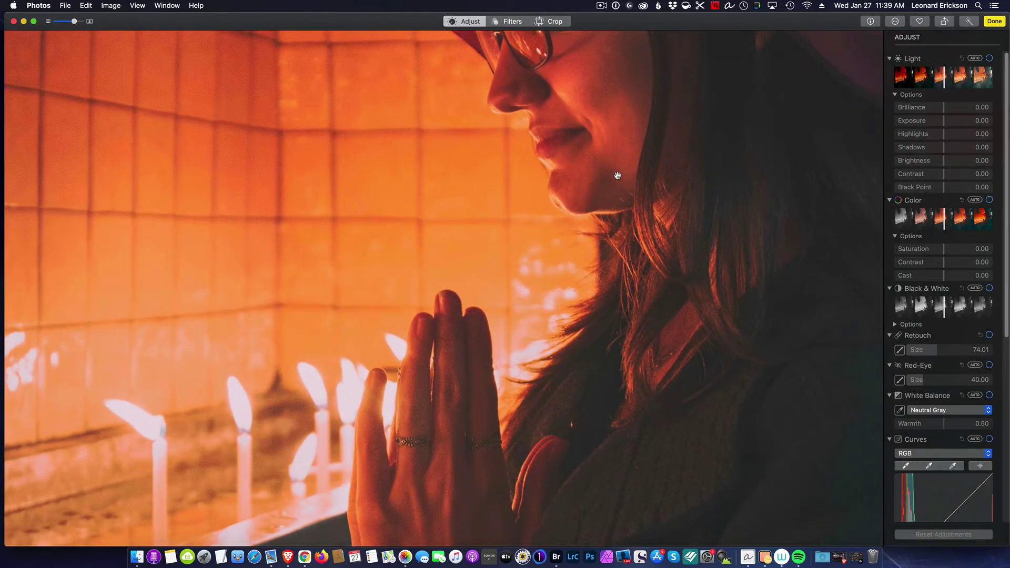
{"action": "left_click_drag", "start_coordinate": [514, 241], "coordinate": [518, 513]}
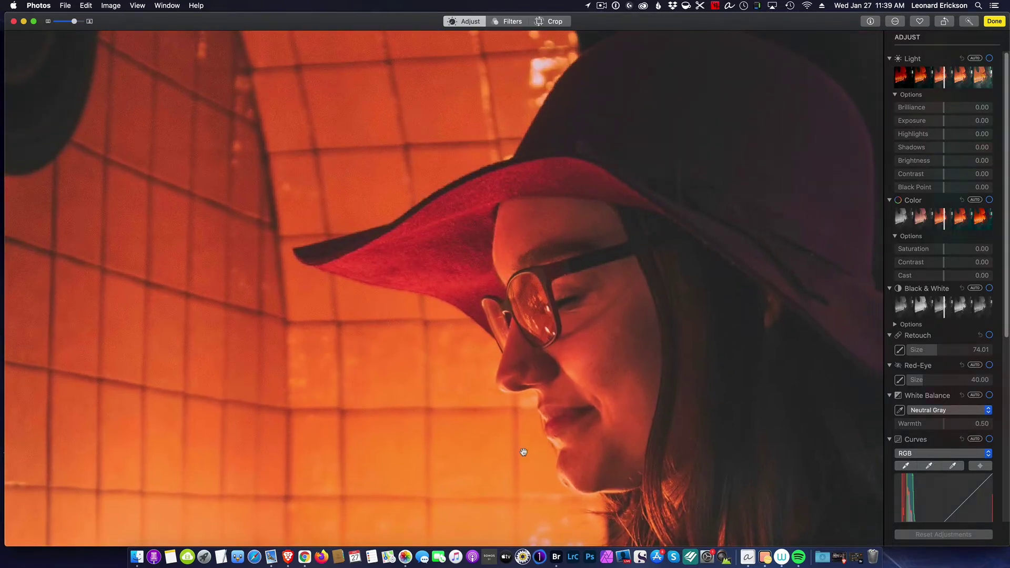
{"action": "left_click_drag", "start_coordinate": [706, 255], "coordinate": [361, 232]}
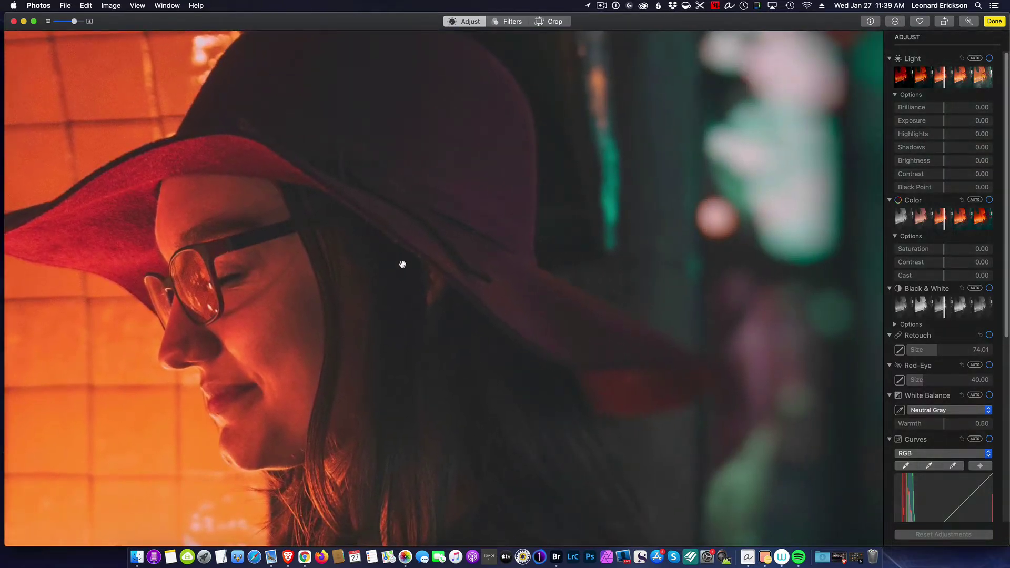
{"action": "left_click_drag", "start_coordinate": [582, 460], "coordinate": [625, 137]}
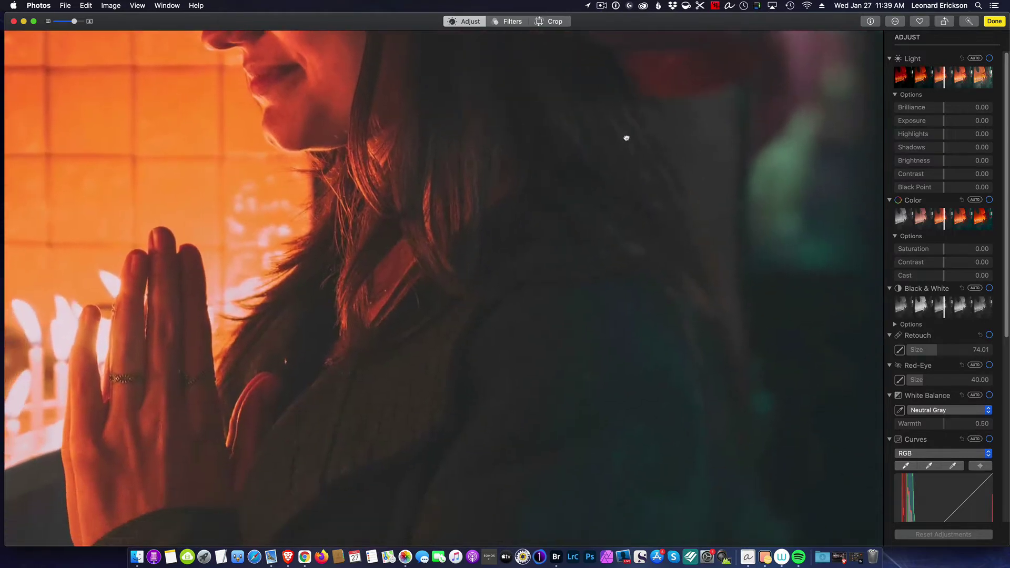
{"action": "left_click_drag", "start_coordinate": [557, 352], "coordinate": [646, 96]}
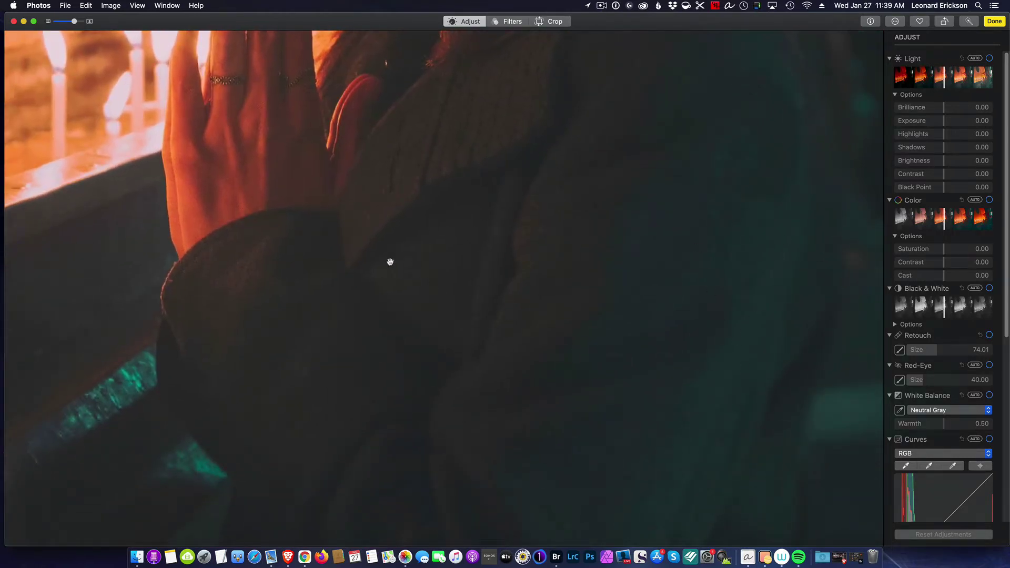
{"action": "left_click_drag", "start_coordinate": [390, 261], "coordinate": [526, 85]}
{"action": "left_click_drag", "start_coordinate": [459, 266], "coordinate": [503, 142]}
{"action": "left_click_drag", "start_coordinate": [337, 369], "coordinate": [535, 228]}
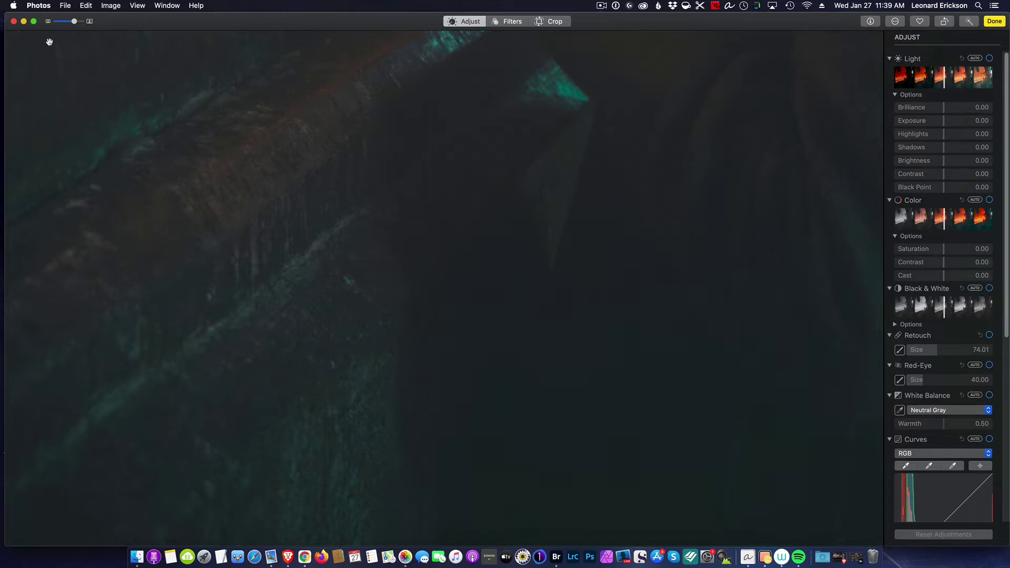
{"action": "left_click_drag", "start_coordinate": [74, 24], "coordinate": [55, 27]}
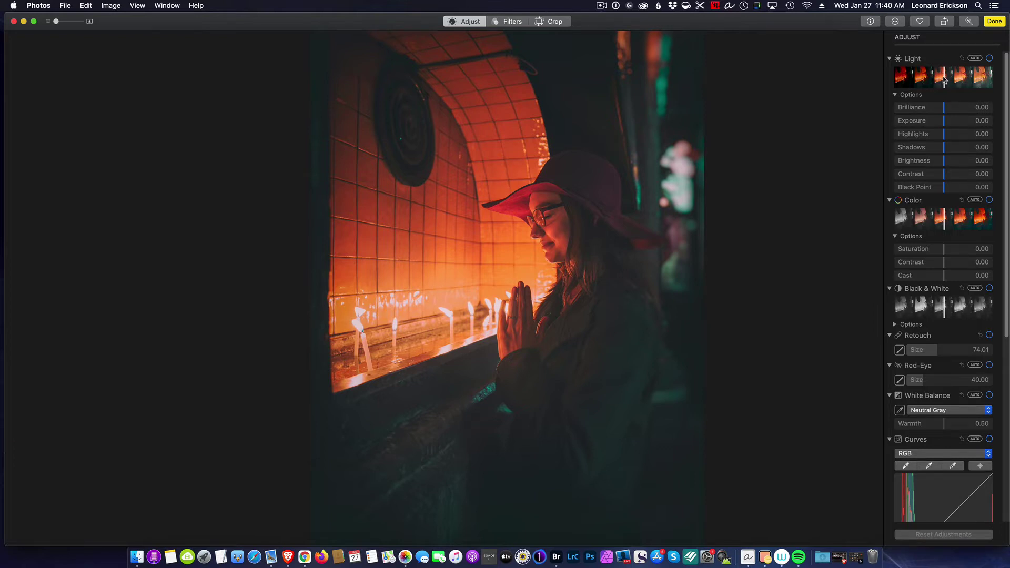
Try brighter and neutral overall Light levels with the Shadows lowered, and reset the Light adjustments.
{"action": "mouse_move", "coordinate": [944, 79]}
{"action": "left_mouse_down"}
{"action": "mouse_move", "coordinate": [927, 79]}
{"action": "mouse_move", "coordinate": [973, 80]}
{"action": "left_mouse_up"}
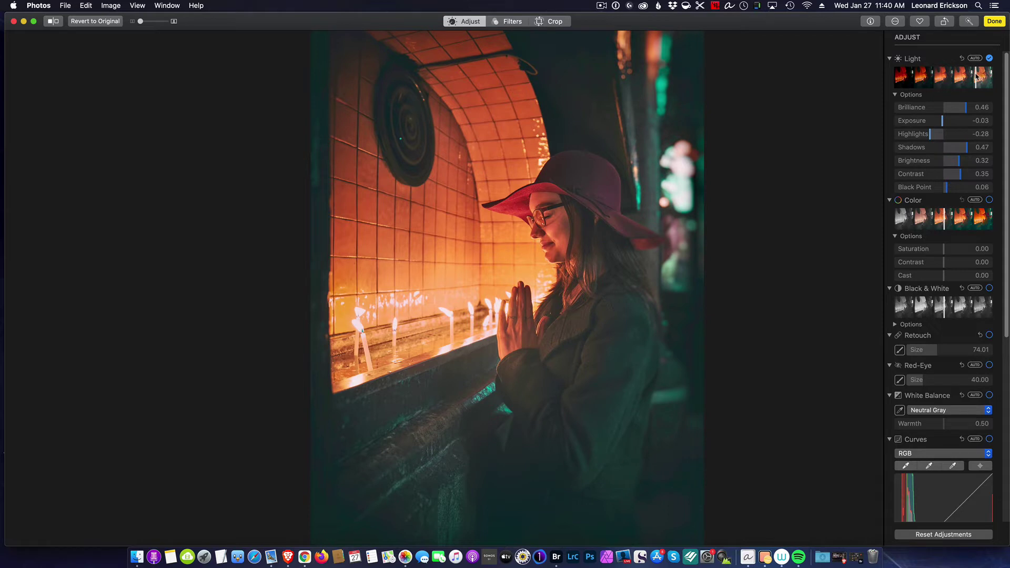
{"action": "left_click_drag", "start_coordinate": [973, 76], "coordinate": [960, 78]}
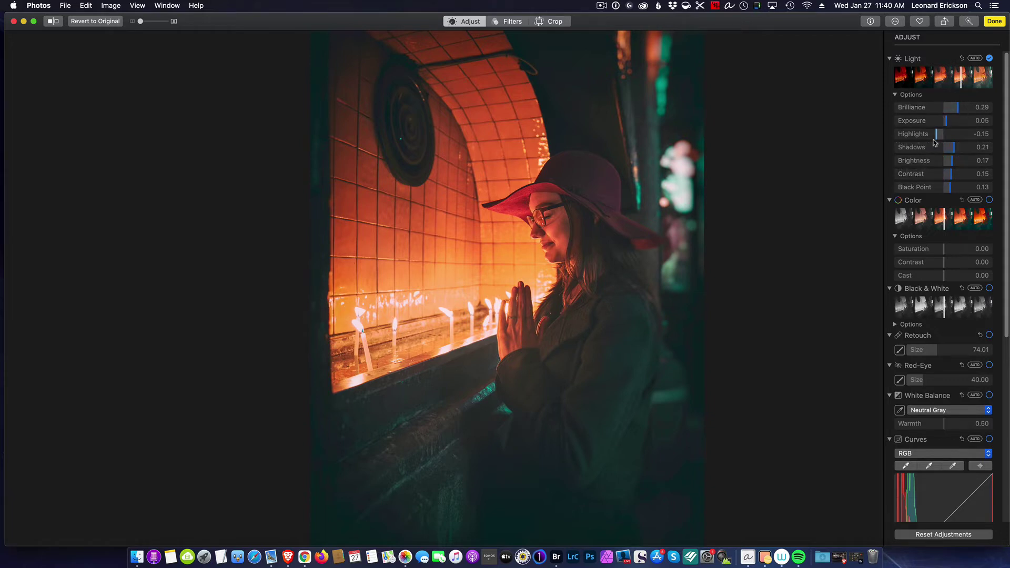
{"action": "mouse_move", "coordinate": [935, 153]}
{"action": "left_mouse_down"}
{"action": "mouse_move", "coordinate": [990, 153]}
{"action": "mouse_move", "coordinate": [933, 156]}
{"action": "left_mouse_up"}
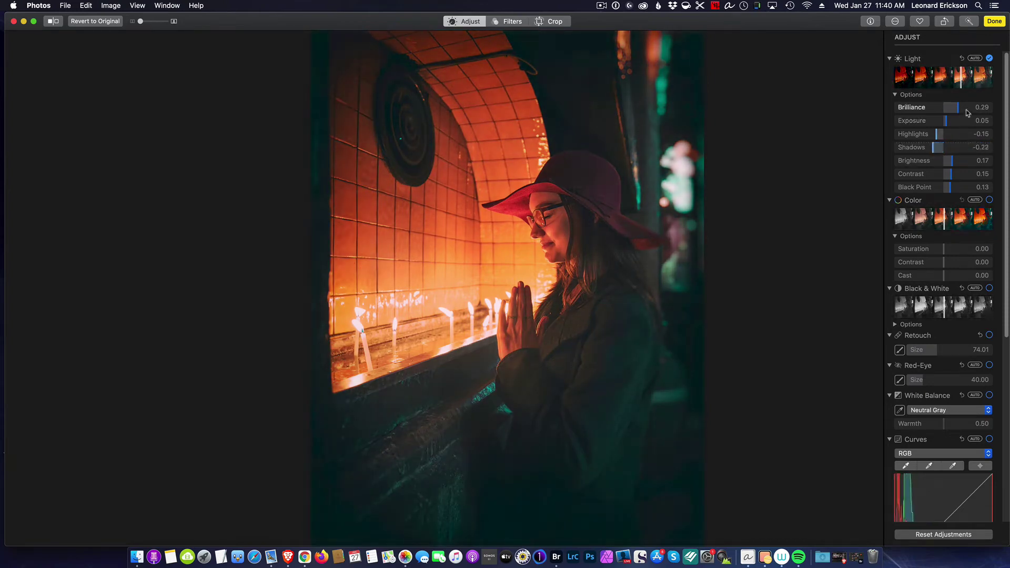
{"action": "left_click_drag", "start_coordinate": [964, 78], "coordinate": [944, 79]}
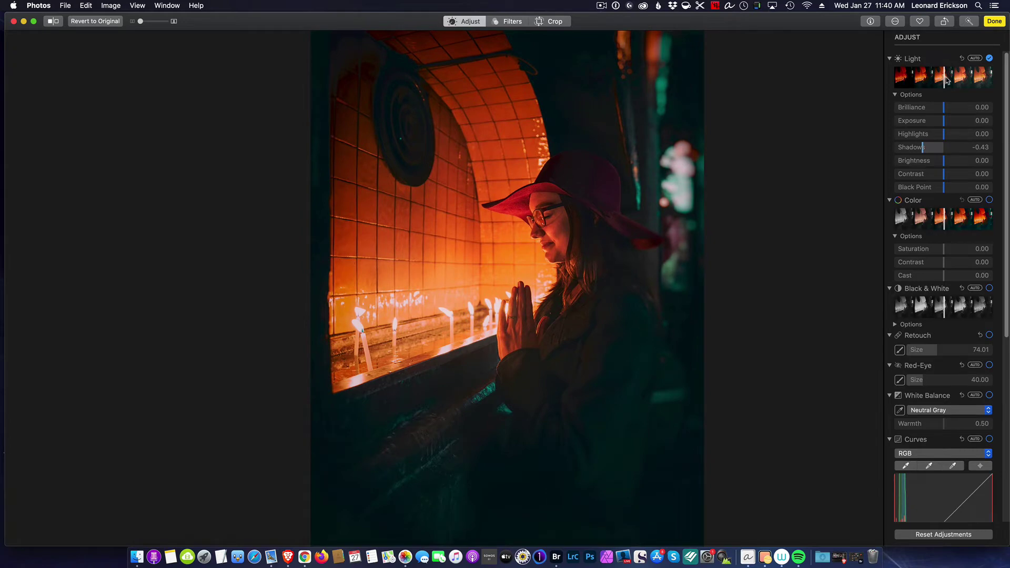
{"action": "mouse_move", "coordinate": [944, 75]}
{"action": "left_mouse_down"}
{"action": "mouse_move", "coordinate": [888, 78]}
{"action": "mouse_move", "coordinate": [942, 83]}
{"action": "left_mouse_up"}
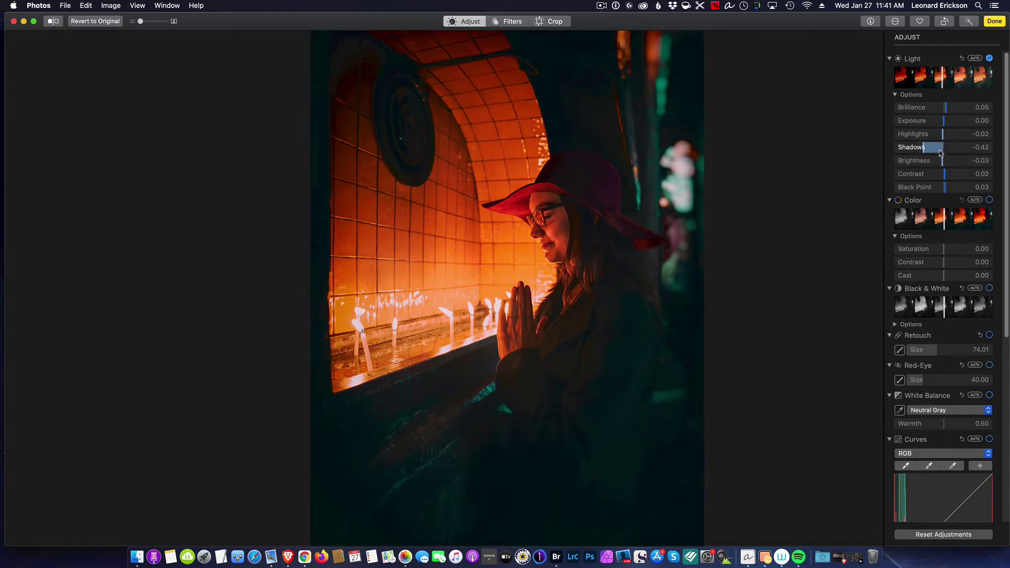
{"action": "left_click", "coordinate": [961, 59]}
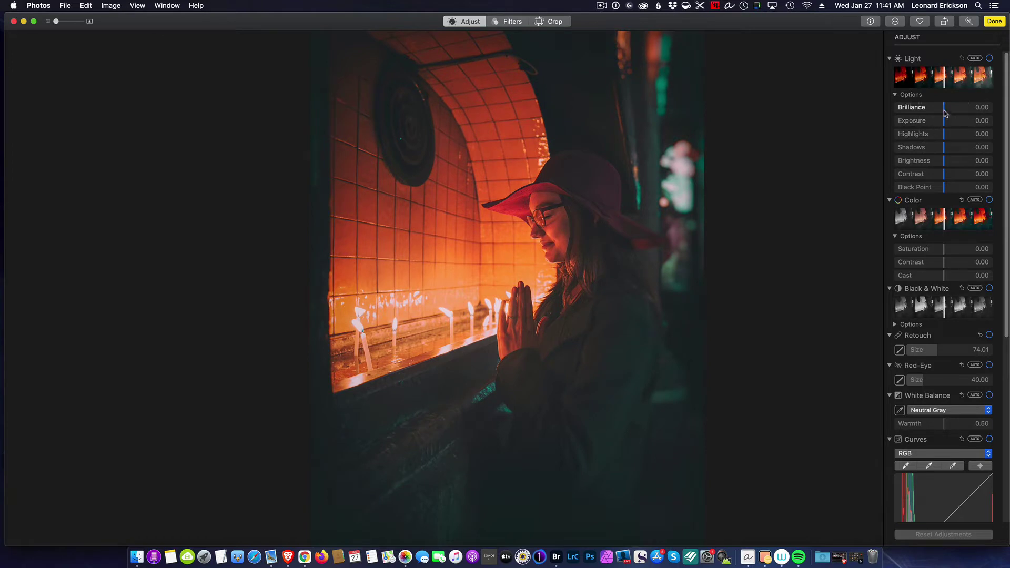
Darken the overall Light, ending at Brilliance 0.45, Exposure -0.08, Highlights -0.41, Shadows 0.34, Brightness -0.31, Contrast 0.20 and Black Point 0.19.
{"action": "left_click_drag", "start_coordinate": [945, 111], "coordinate": [953, 152]}
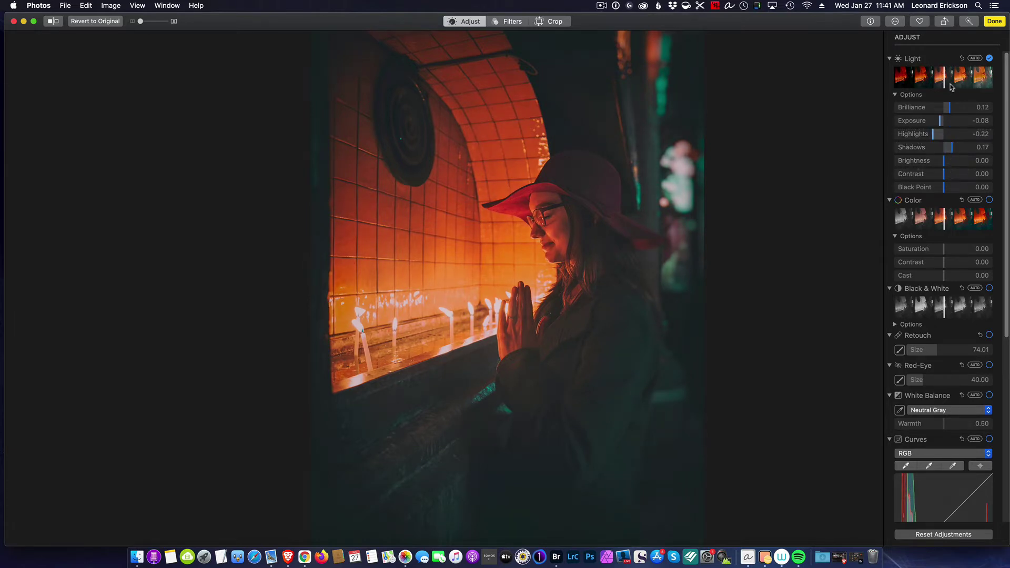
{"action": "left_click_drag", "start_coordinate": [945, 81], "coordinate": [927, 82]}
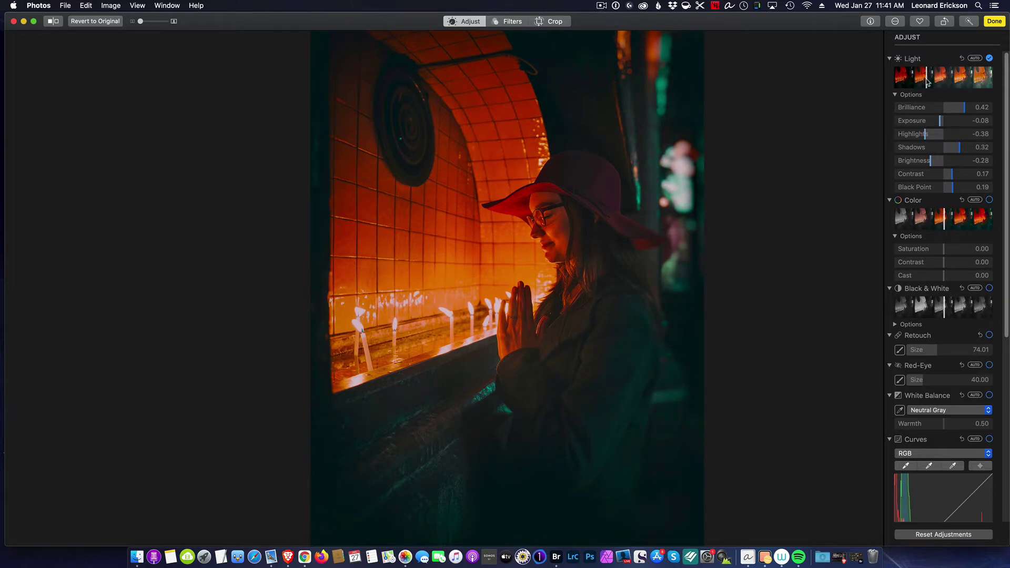
{"action": "left_click_drag", "start_coordinate": [927, 82], "coordinate": [924, 81]}
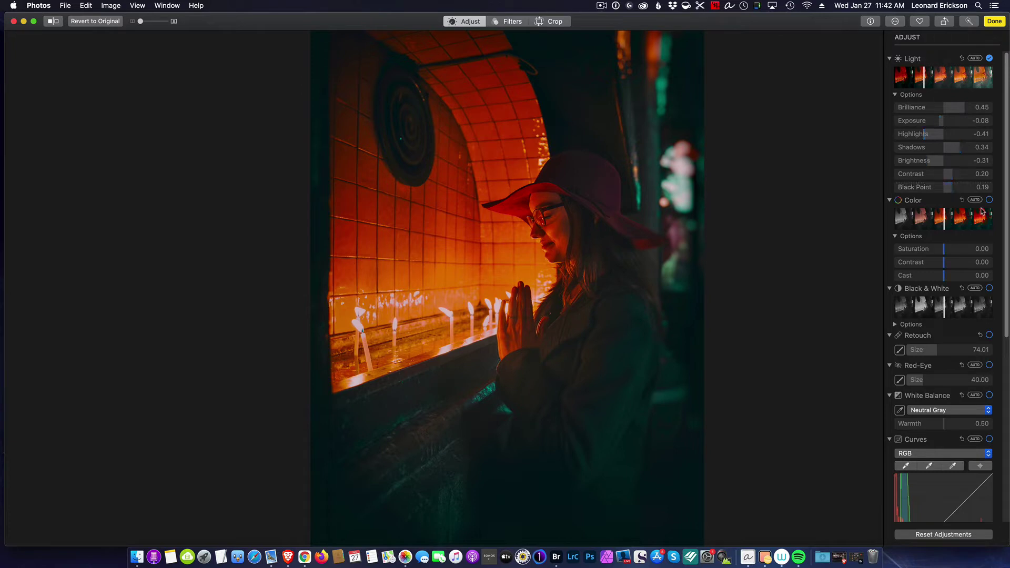
Try a strong Color boost with Saturation 0.60 and Contrast 0.66, comparing the photo with the adjustment off and on.
{"action": "scroll", "coordinate": [980, 211], "scroll_direction": "down", "scroll_amount": 4}
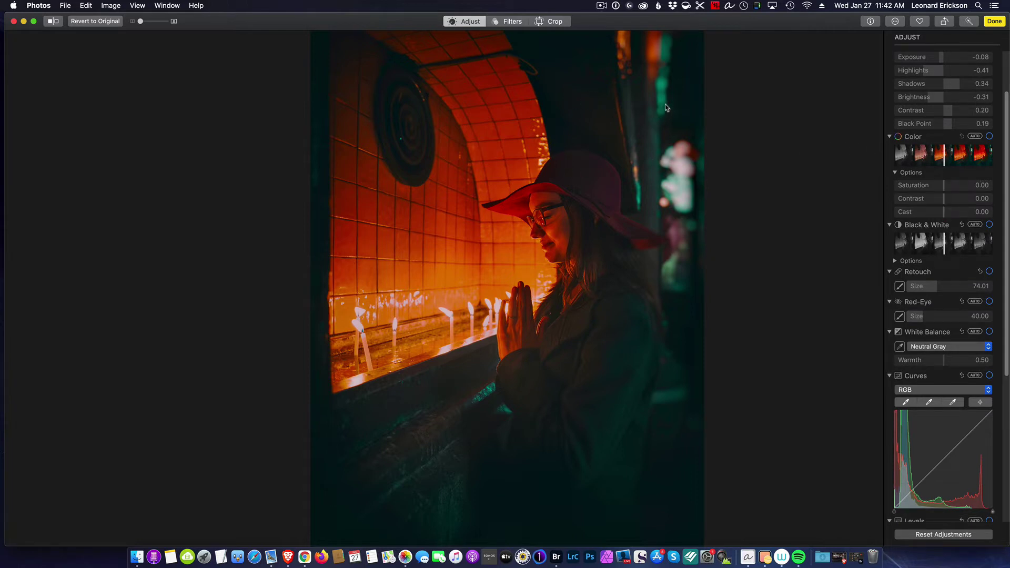
{"action": "left_click", "coordinate": [944, 158]}
{"action": "left_click_drag", "start_coordinate": [945, 154], "coordinate": [988, 155]}
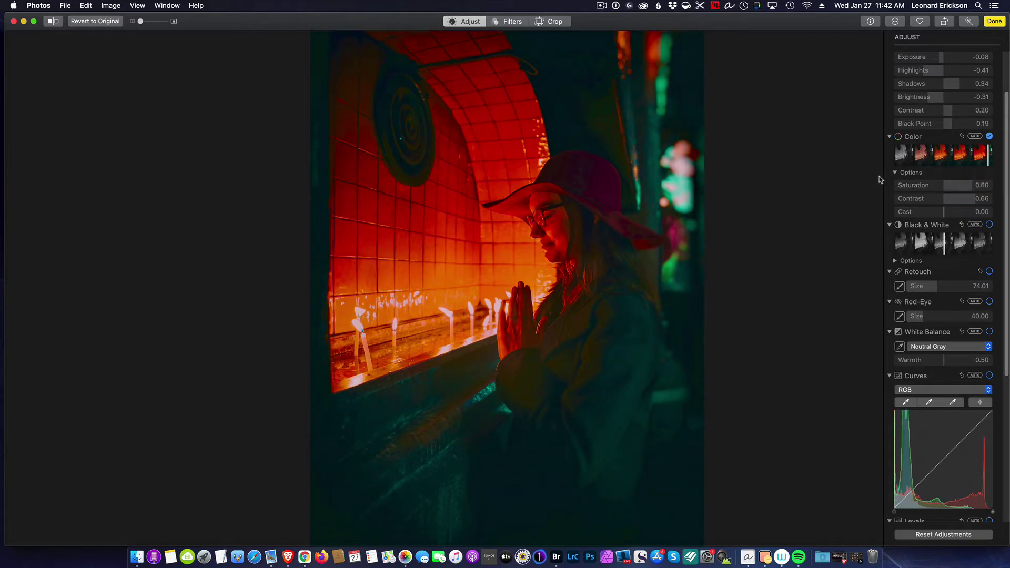
{"action": "left_click", "coordinate": [990, 137]}
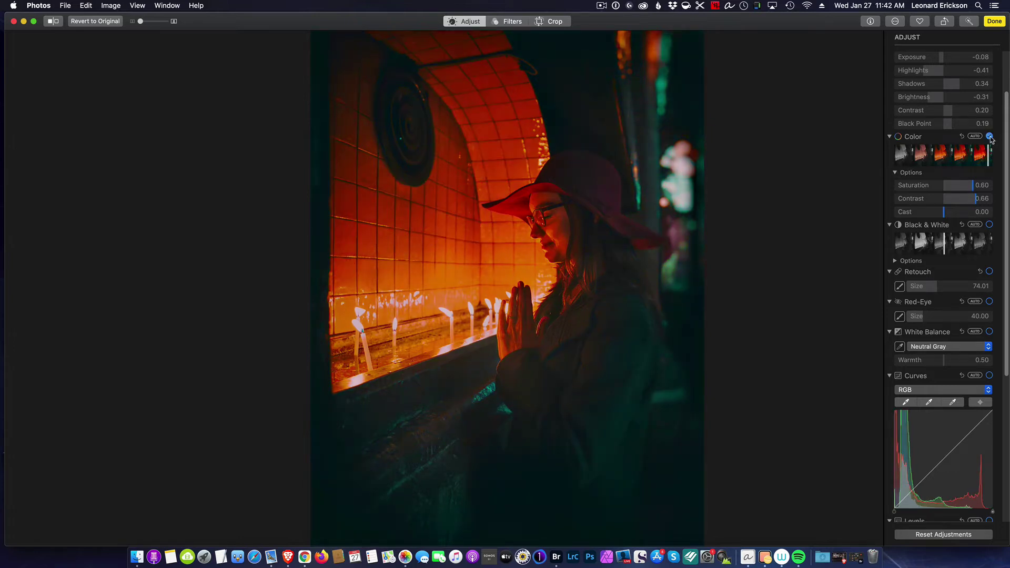
{"action": "left_click", "coordinate": [990, 137]}
{"action": "left_click", "coordinate": [990, 137]}
{"action": "left_click", "coordinate": [990, 137]}
Reduce the overall Color adjustment to Saturation 0.19 and Contrast 0.19, and compare the photo without and with it.
{"action": "left_click_drag", "start_coordinate": [988, 155], "coordinate": [958, 154]}
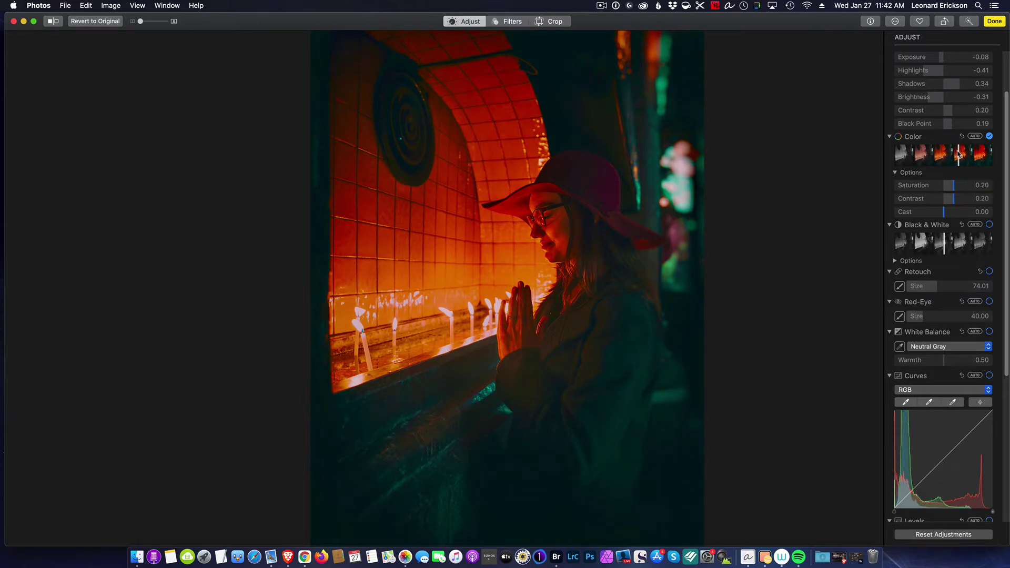
{"action": "left_click", "coordinate": [989, 137]}
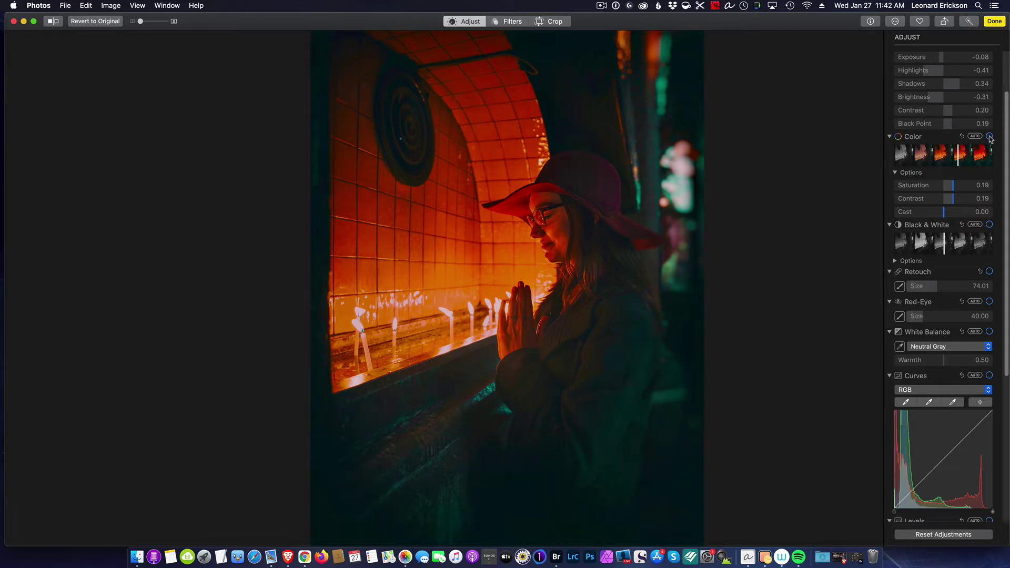
{"action": "left_click", "coordinate": [989, 137]}
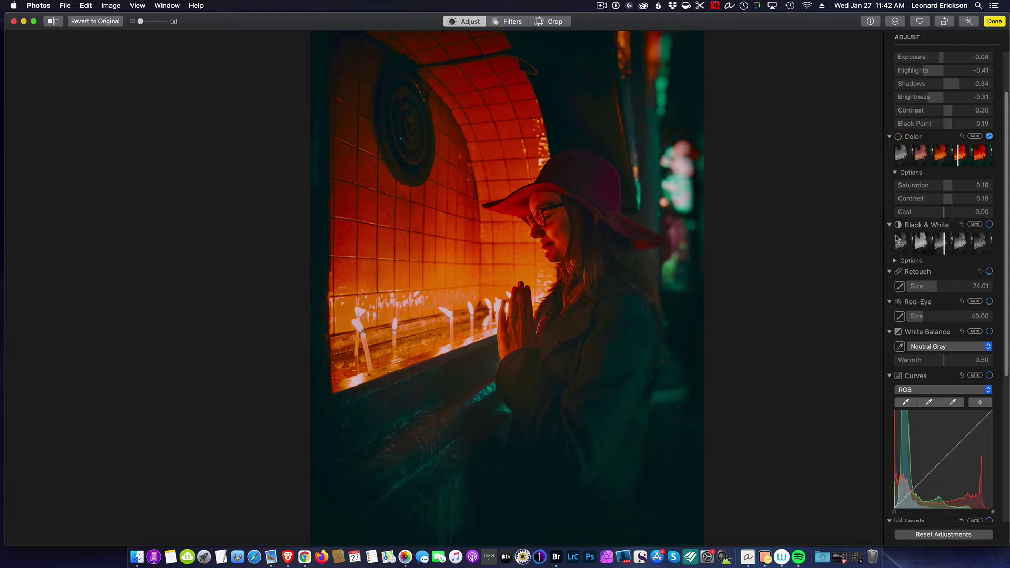
Try an automatic Black & White conversion with a different overall intensity, and reset the Black & White adjustment.
{"action": "left_click", "coordinate": [975, 226]}
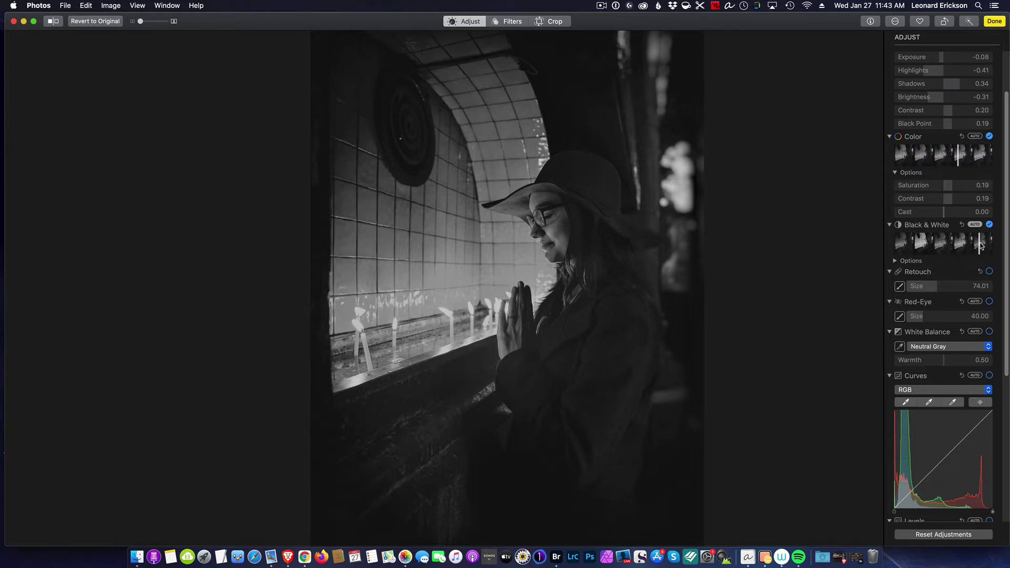
{"action": "mouse_move", "coordinate": [980, 245]}
{"action": "left_mouse_down"}
{"action": "mouse_move", "coordinate": [997, 246]}
{"action": "mouse_move", "coordinate": [899, 247]}
{"action": "mouse_move", "coordinate": [931, 249]}
{"action": "left_mouse_up"}
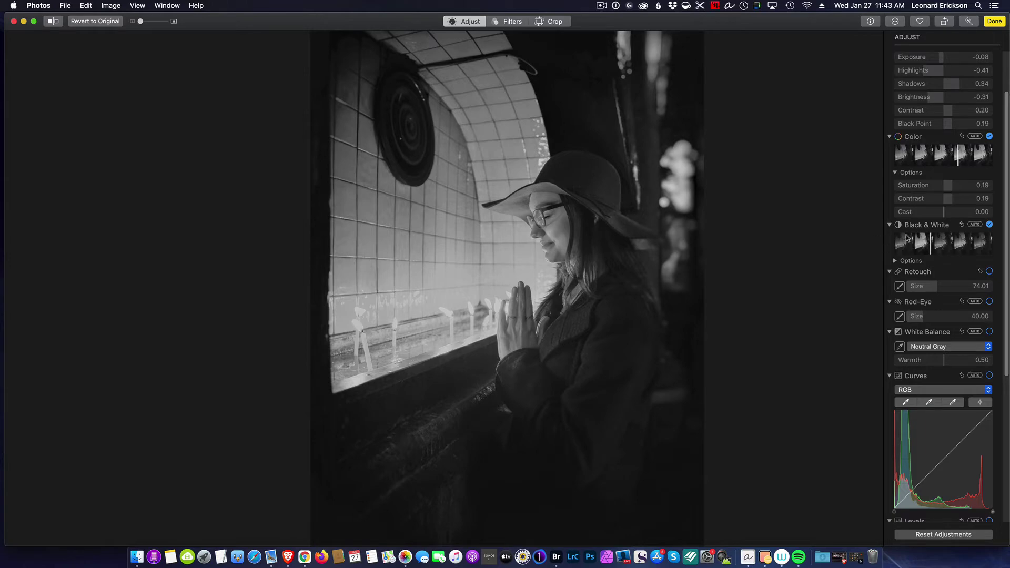
{"action": "left_click", "coordinate": [963, 226]}
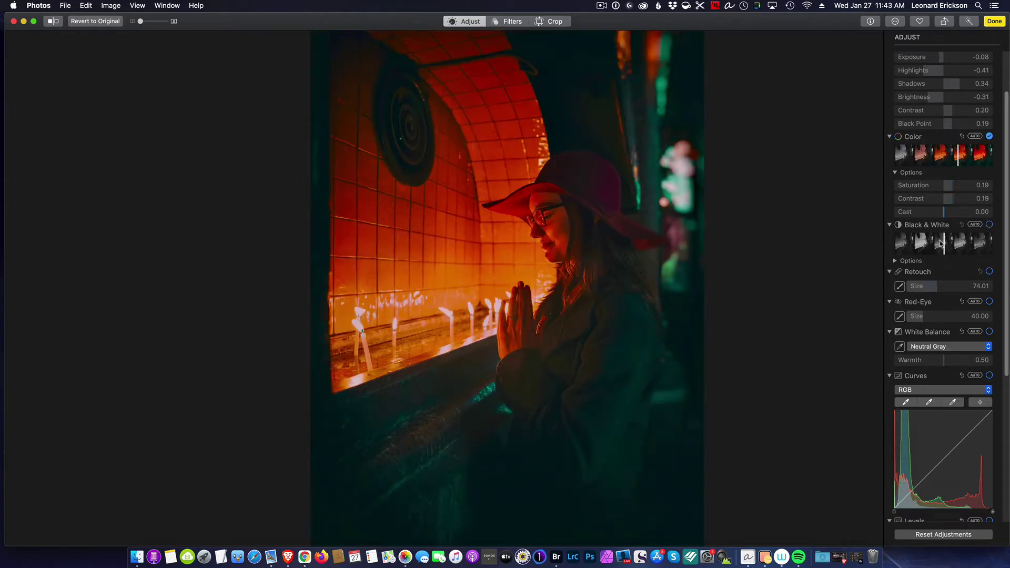
Add two control points to the RGB curve, one in the highlights and one in the shadows.
{"action": "scroll", "coordinate": [930, 292], "scroll_direction": "down", "scroll_amount": 2}
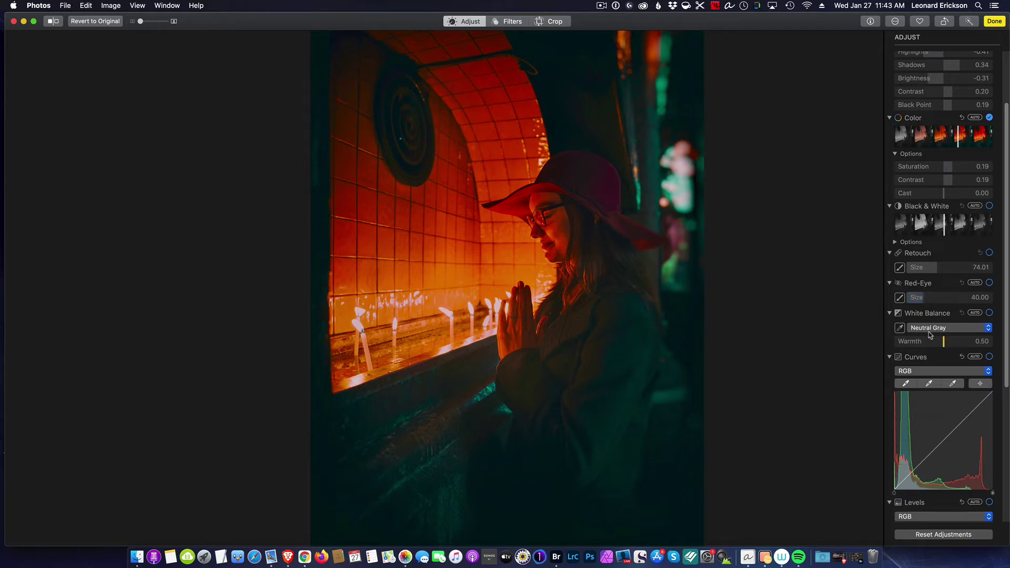
{"action": "scroll", "coordinate": [931, 304], "scroll_direction": "down", "scroll_amount": 3}
{"action": "scroll", "coordinate": [931, 305], "scroll_direction": "down", "scroll_amount": 2}
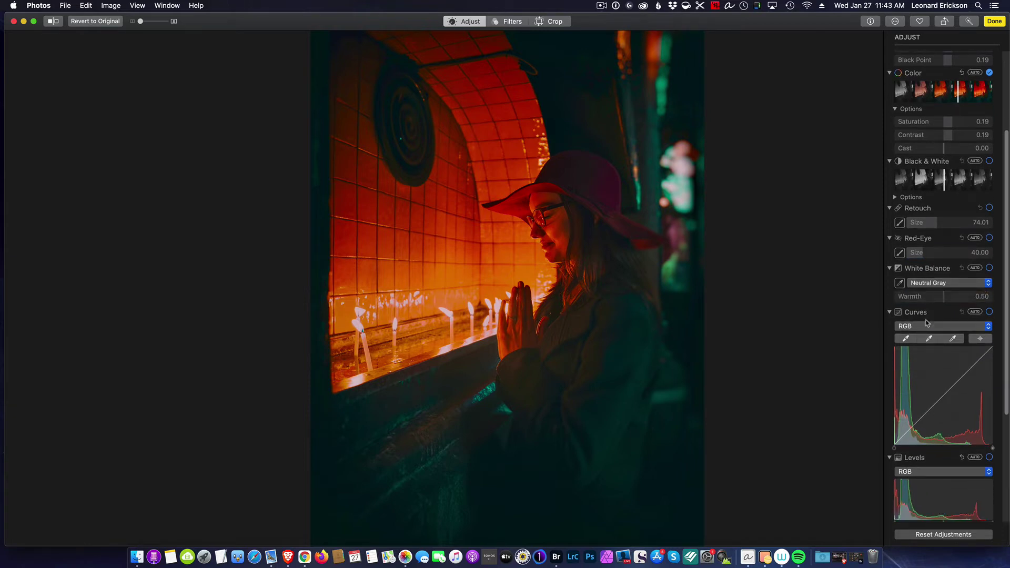
{"action": "scroll", "coordinate": [931, 316], "scroll_direction": "down", "scroll_amount": 4}
{"action": "scroll", "coordinate": [933, 323], "scroll_direction": "down", "scroll_amount": 10}
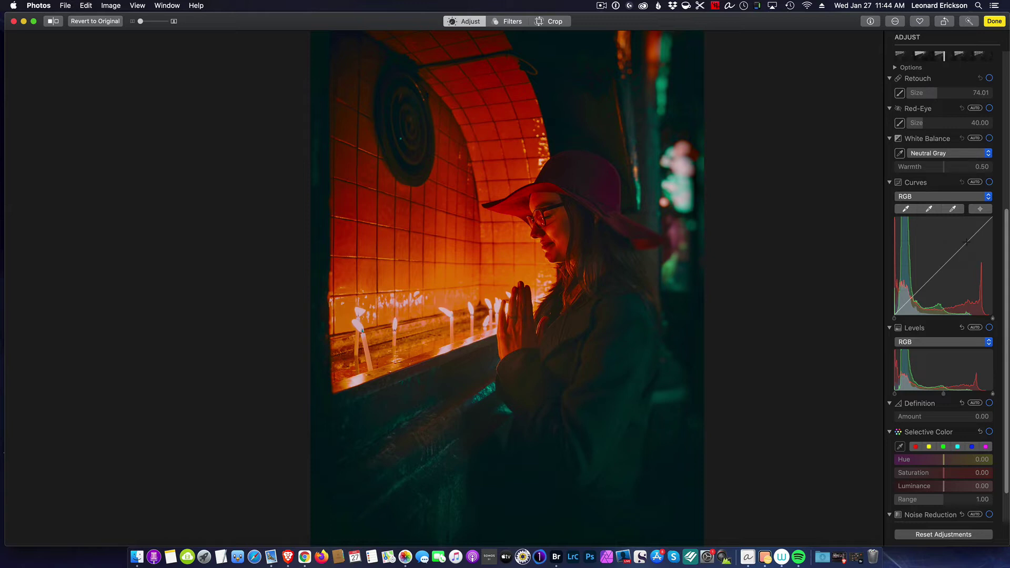
{"action": "left_click", "coordinate": [966, 243]}
{"action": "left_click", "coordinate": [921, 289]}
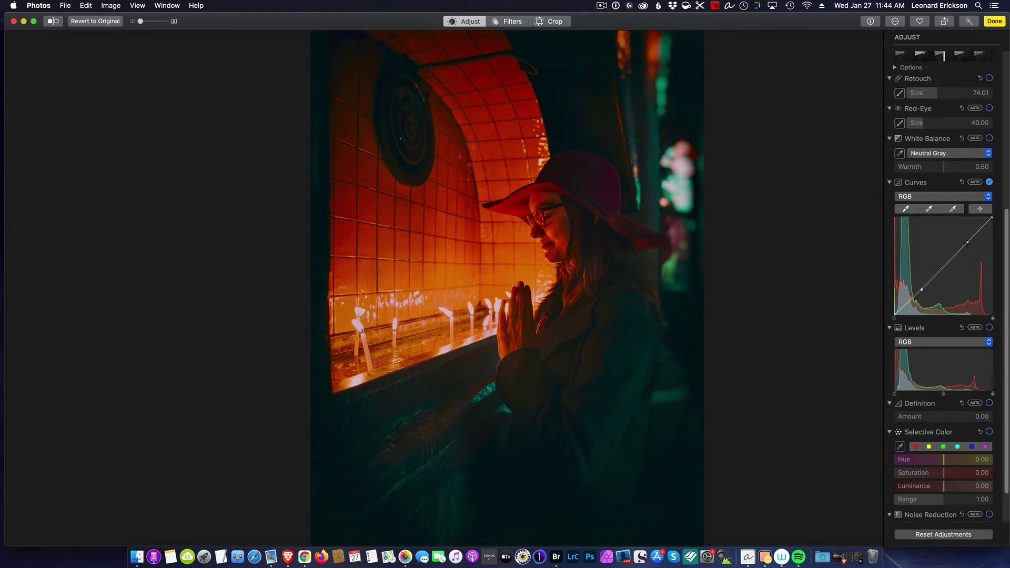
Shape a slight S-curve on the RGB curve by raising the highlight point and lowering the shadow point, and compare with Curves off and on.
{"action": "left_click", "coordinate": [967, 243]}
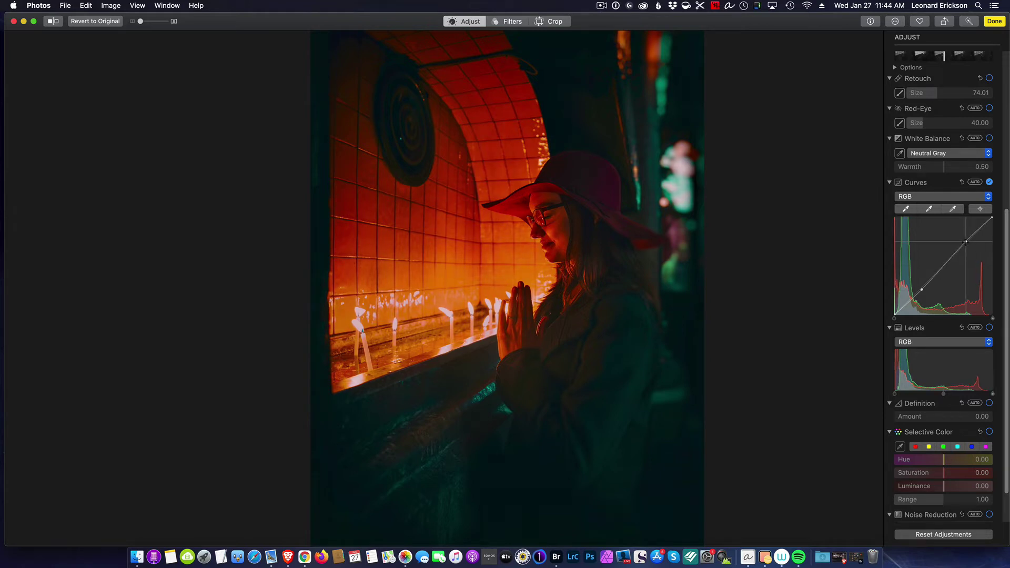
{"action": "left_click_drag", "start_coordinate": [966, 241], "coordinate": [965, 241]}
{"action": "left_click_drag", "start_coordinate": [922, 290], "coordinate": [923, 291]}
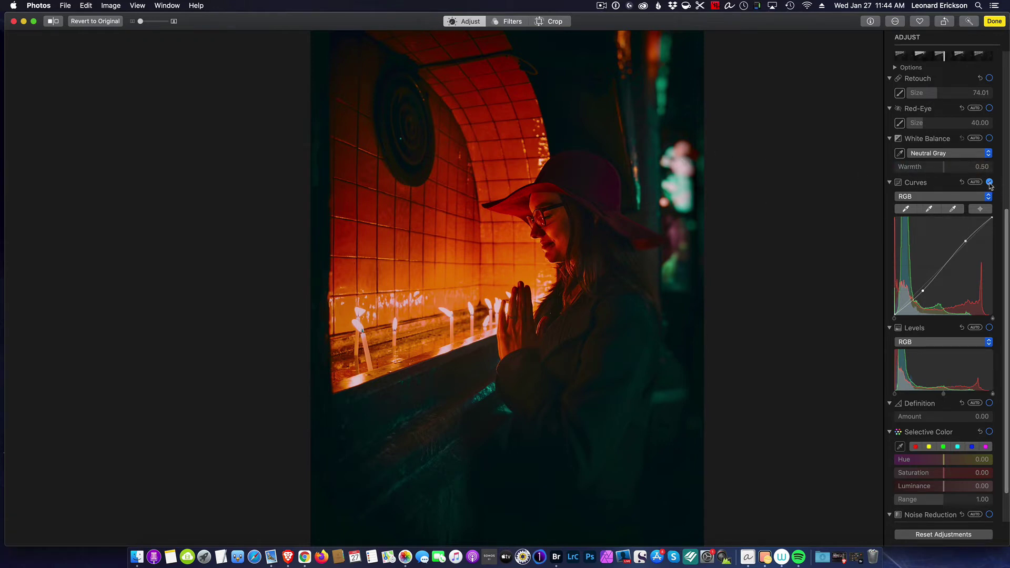
{"action": "left_click", "coordinate": [989, 182]}
{"action": "left_click", "coordinate": [989, 182]}
Try pulling the RGB curve's shadow point far below the diagonal, and bring it back close to the line.
{"action": "left_click_drag", "start_coordinate": [923, 290], "coordinate": [927, 296]}
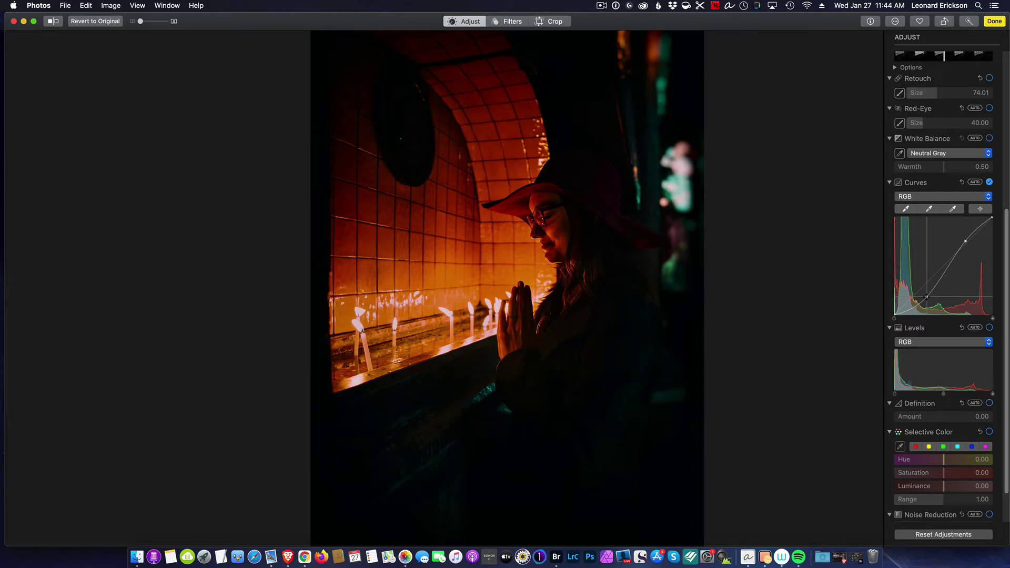
{"action": "left_click_drag", "start_coordinate": [927, 297], "coordinate": [924, 290]}
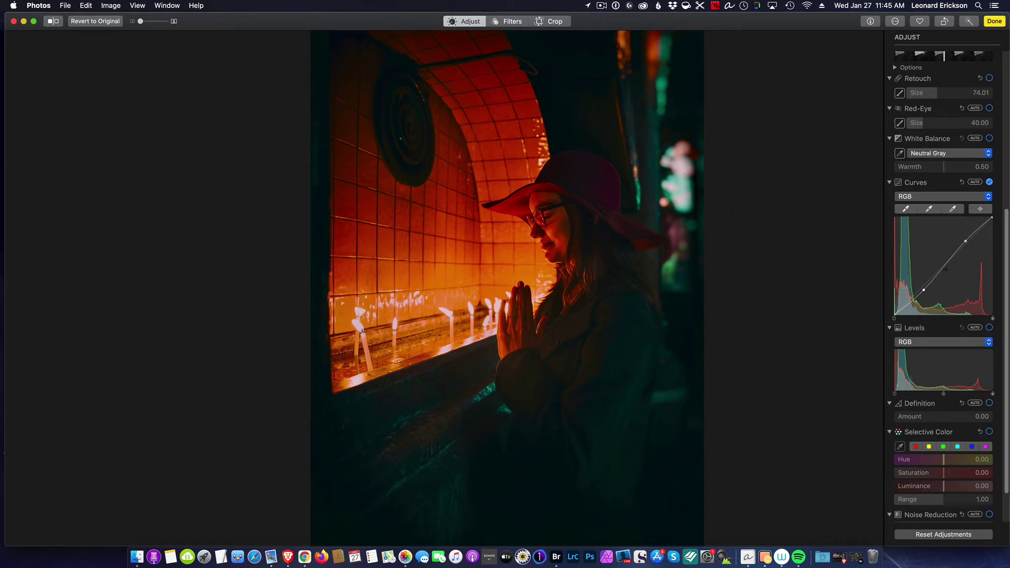
Raise the highlight point of the RGB curve, move the shadow point towards the midtones, and compare with Curves off and on.
{"action": "mouse_move", "coordinate": [965, 242]}
{"action": "left_mouse_down"}
{"action": "mouse_move", "coordinate": [955, 233]}
{"action": "mouse_move", "coordinate": [963, 242]}
{"action": "left_mouse_up"}
{"action": "left_click_drag", "start_coordinate": [924, 290], "coordinate": [928, 284]}
{"action": "mouse_move", "coordinate": [963, 242]}
{"action": "left_mouse_down"}
{"action": "mouse_move", "coordinate": [954, 227]}
{"action": "mouse_move", "coordinate": [966, 237]}
{"action": "left_mouse_up"}
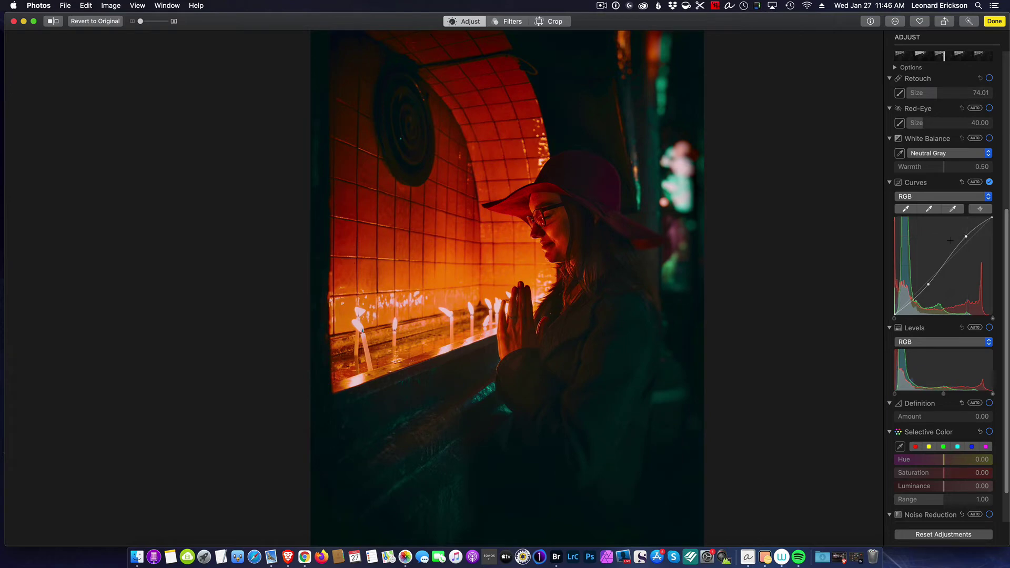
{"action": "left_click_drag", "start_coordinate": [930, 285], "coordinate": [929, 284]}
{"action": "left_click", "coordinate": [989, 183]}
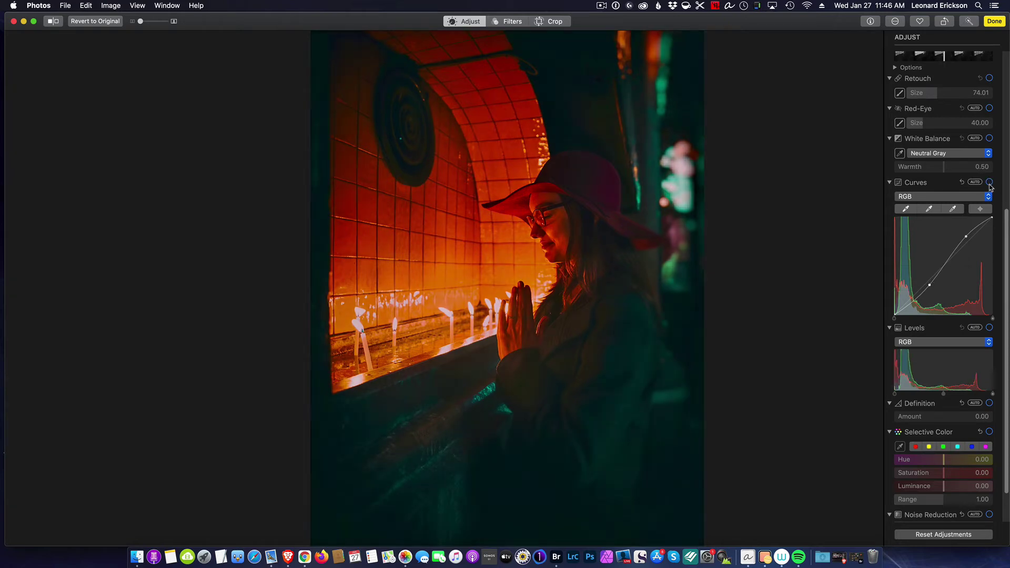
{"action": "left_click", "coordinate": [989, 183]}
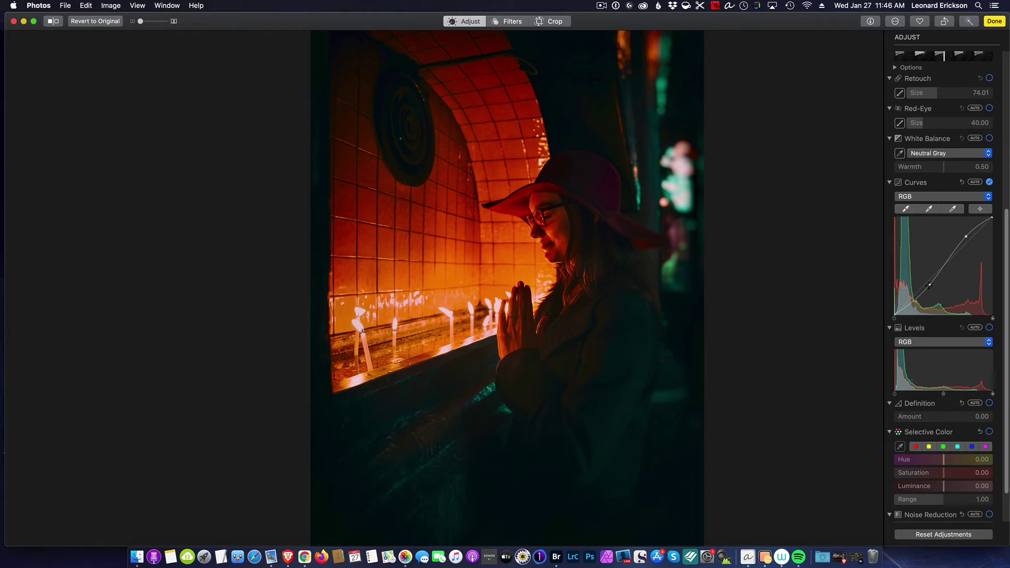
Fine-tune the RGB curve's shadow and highlight points into a gentle S-curve, and compare the photo without and with Curves.
{"action": "left_click_drag", "start_coordinate": [929, 285], "coordinate": [926, 285]}
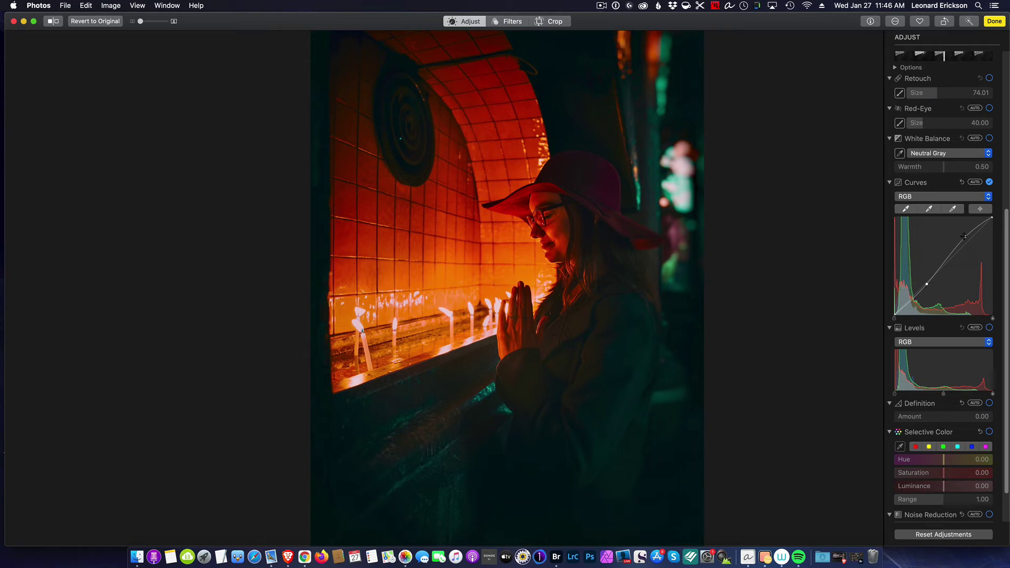
{"action": "left_click_drag", "start_coordinate": [963, 236], "coordinate": [967, 237]}
{"action": "left_click_drag", "start_coordinate": [928, 284], "coordinate": [925, 289]}
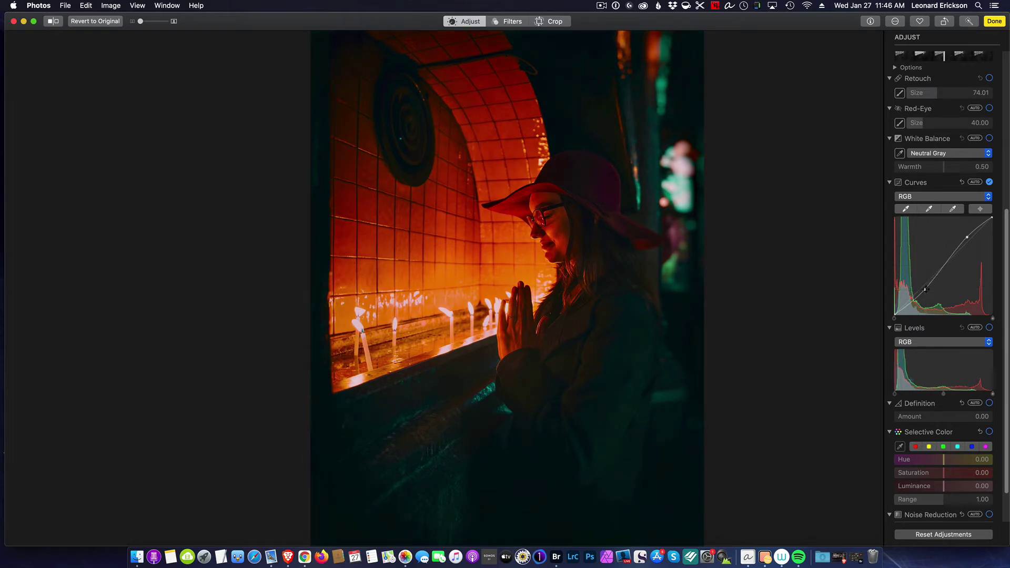
{"action": "left_click", "coordinate": [989, 182]}
{"action": "left_click", "coordinate": [989, 182]}
Try an inverted S-curve by lowering the RGB highlight point below the diagonal and raising the shadow point above it.
{"action": "left_click_drag", "start_coordinate": [967, 237], "coordinate": [972, 245]}
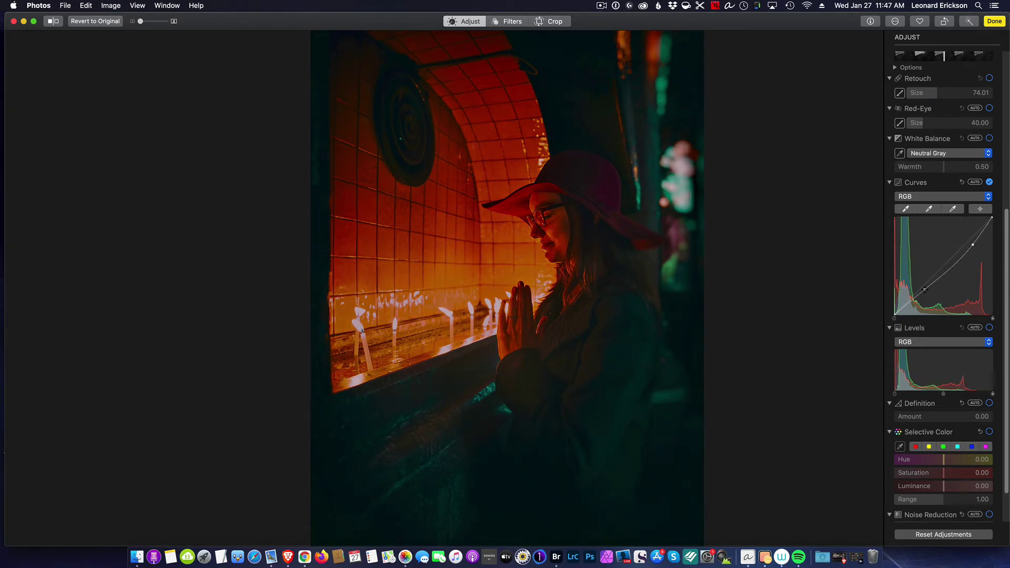
{"action": "left_click_drag", "start_coordinate": [925, 290], "coordinate": [921, 278]}
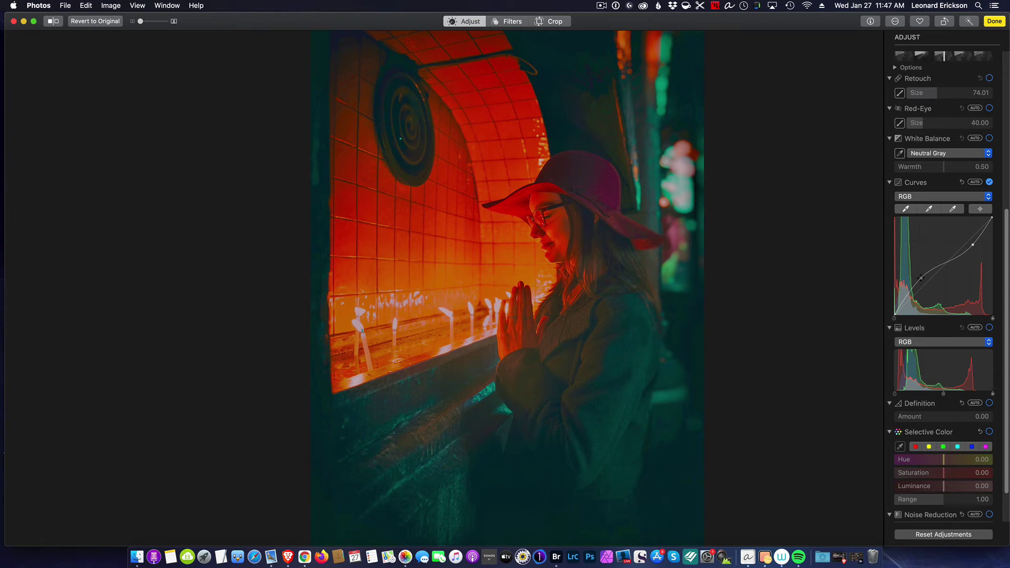
Restore the contrast S-curve with shadows below and highlights above the diagonal, and compare with Curves off and on.
{"action": "left_click_drag", "start_coordinate": [921, 278], "coordinate": [928, 286]}
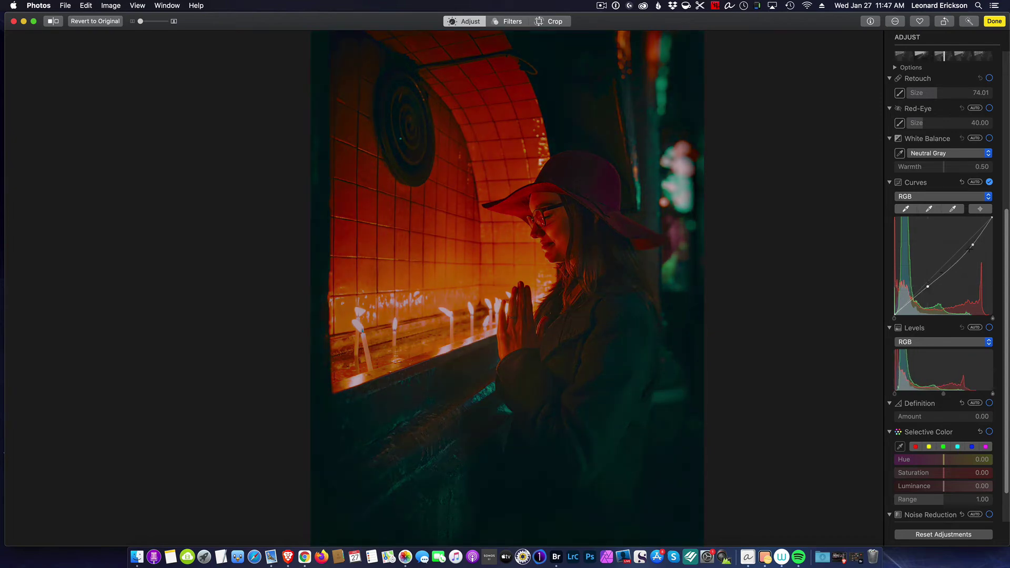
{"action": "left_click_drag", "start_coordinate": [972, 245], "coordinate": [967, 239]}
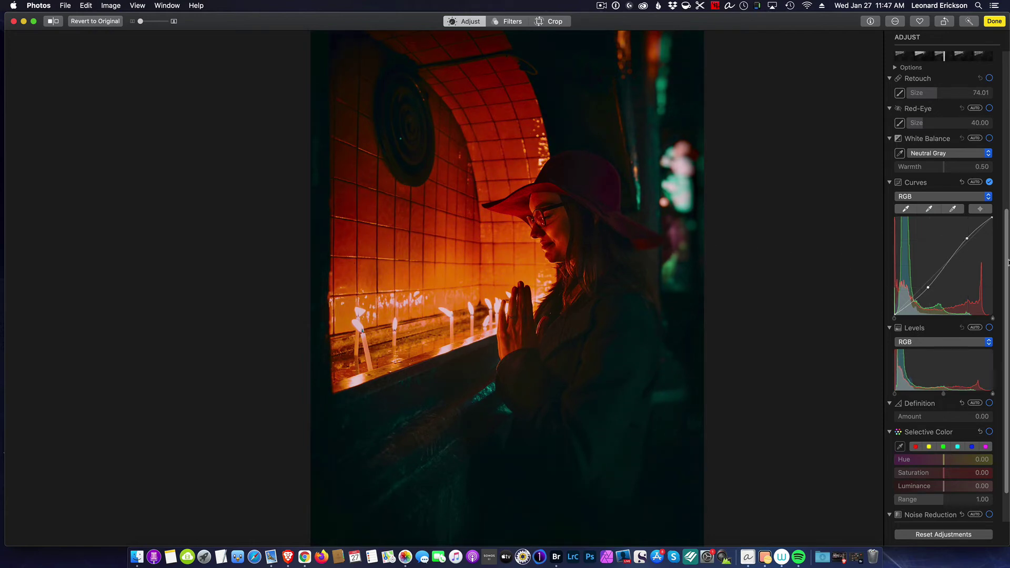
{"action": "left_click", "coordinate": [989, 182]}
{"action": "left_click", "coordinate": [989, 182]}
Try a Definition amount of 0.21, and replace it with the automatic Definition adjustment.
{"action": "mouse_move", "coordinate": [946, 393]}
{"action": "scroll", "coordinate": [982, 396], "scroll_direction": "down", "scroll_amount": 4}
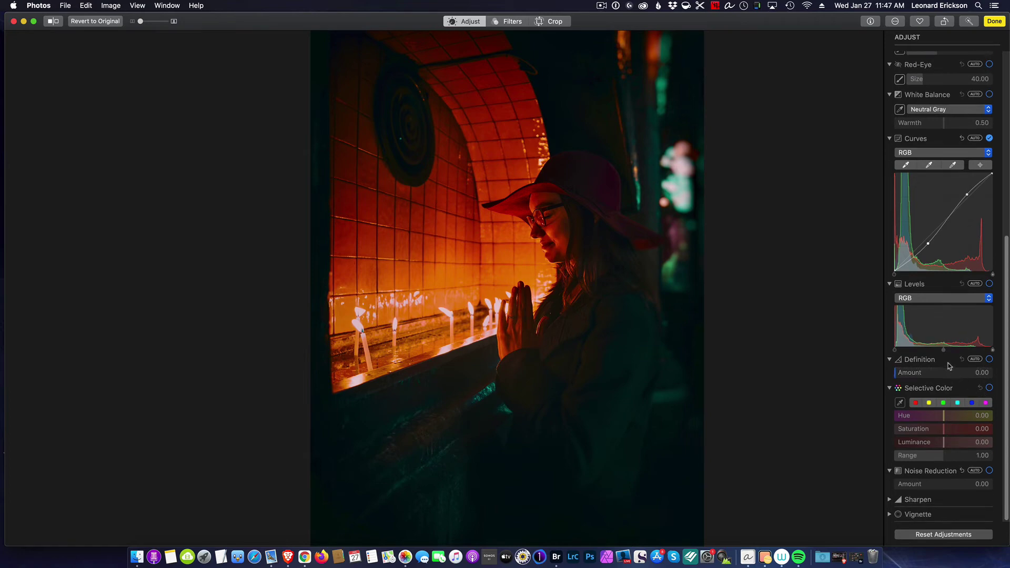
{"action": "mouse_move", "coordinate": [960, 353]}
{"action": "left_click", "coordinate": [895, 373]}
{"action": "left_click_drag", "start_coordinate": [895, 375], "coordinate": [916, 375]}
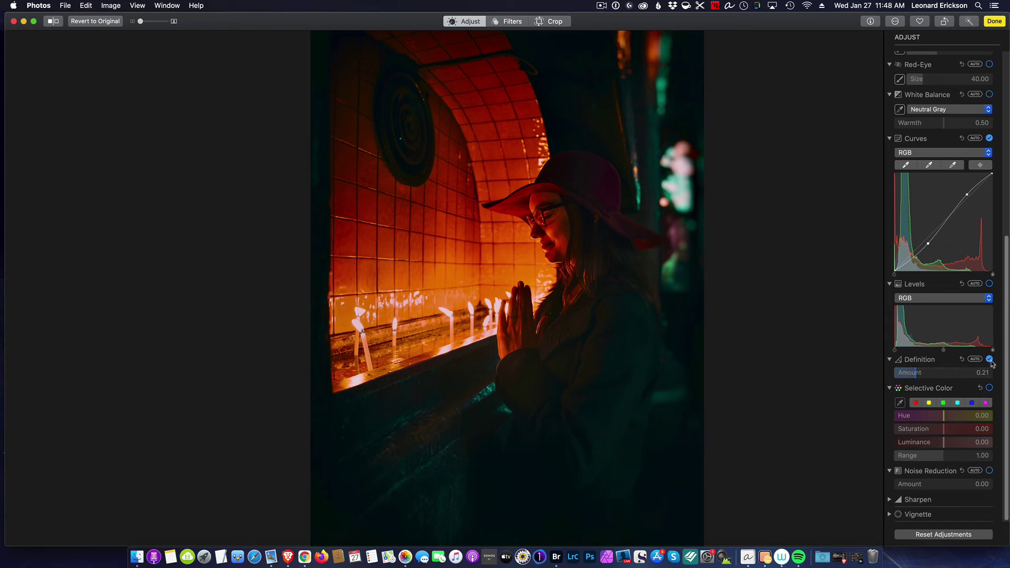
{"action": "left_click", "coordinate": [975, 359]}
Examine the noise and fine detail in the hands, face, hat and background at high magnification, and return to the full photo.
{"action": "left_click_drag", "start_coordinate": [140, 21], "coordinate": [176, 29]}
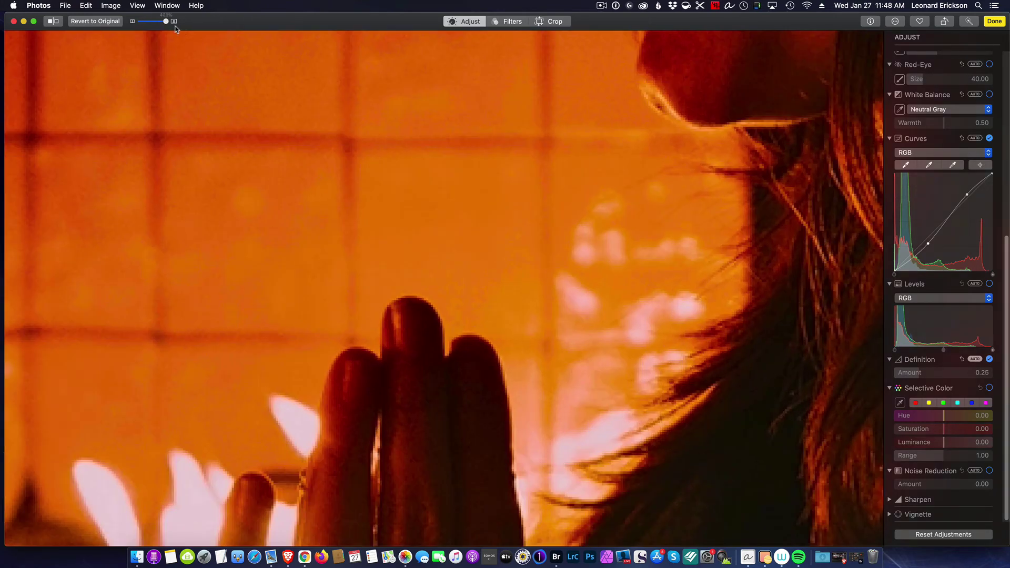
{"action": "left_click_drag", "start_coordinate": [608, 98], "coordinate": [547, 408]}
{"action": "left_click_drag", "start_coordinate": [629, 135], "coordinate": [601, 399]}
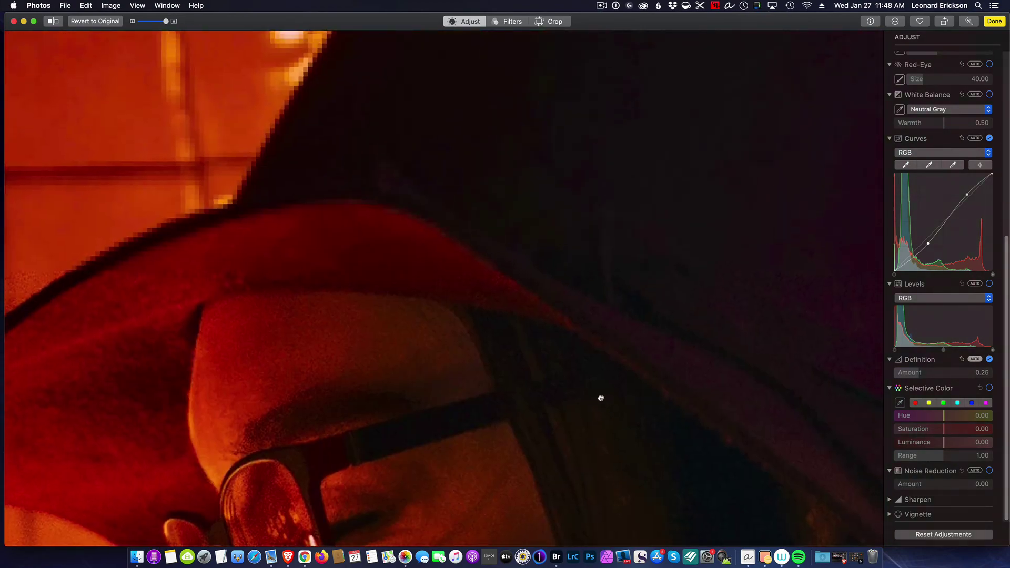
{"action": "mouse_move", "coordinate": [633, 247]}
{"action": "left_mouse_down"}
{"action": "mouse_move", "coordinate": [597, 275]}
{"action": "mouse_move", "coordinate": [626, 257]}
{"action": "left_mouse_up"}
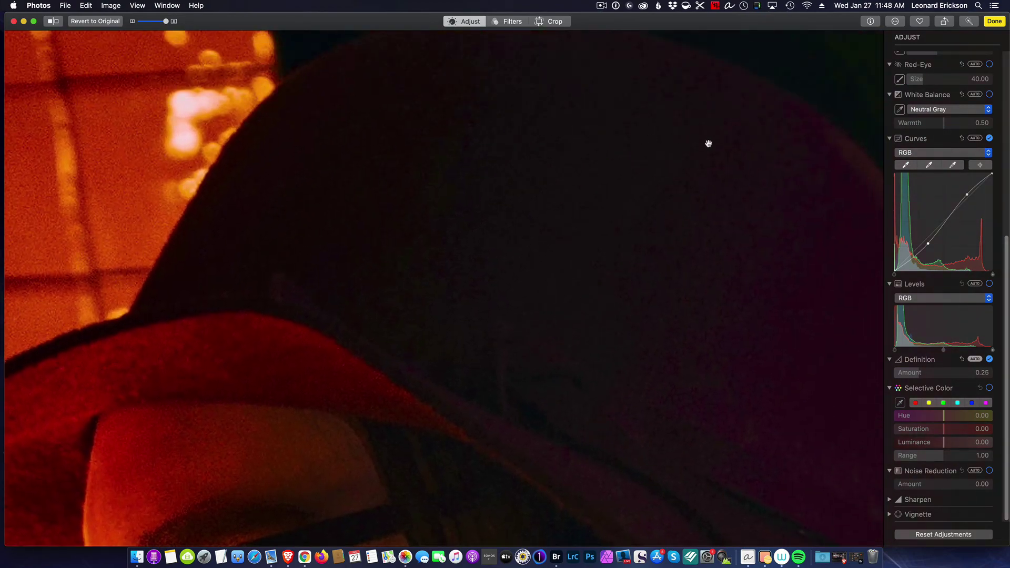
{"action": "left_click_drag", "start_coordinate": [600, 137], "coordinate": [640, 314]}
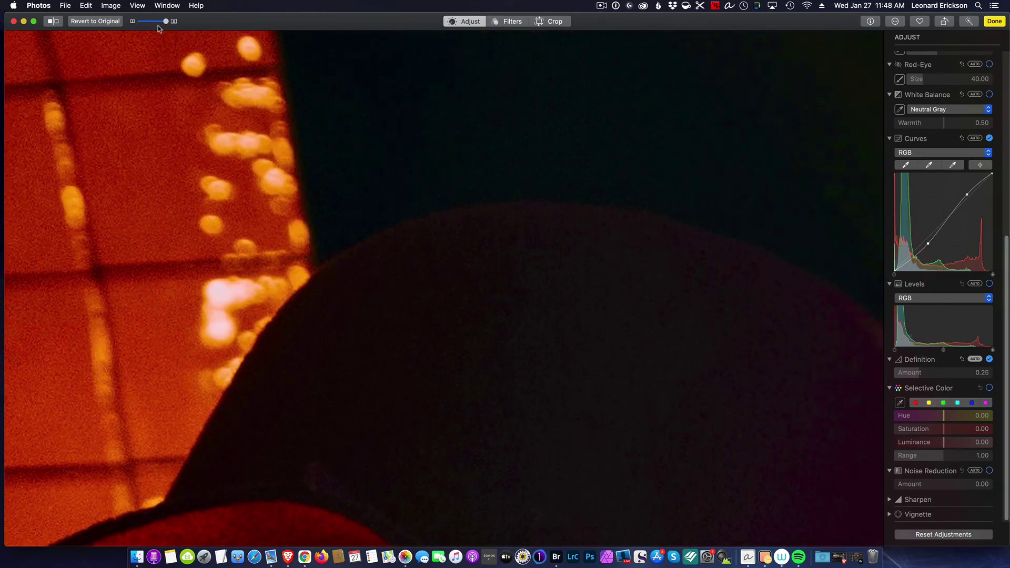
{"action": "left_click_drag", "start_coordinate": [165, 21], "coordinate": [125, 23]}
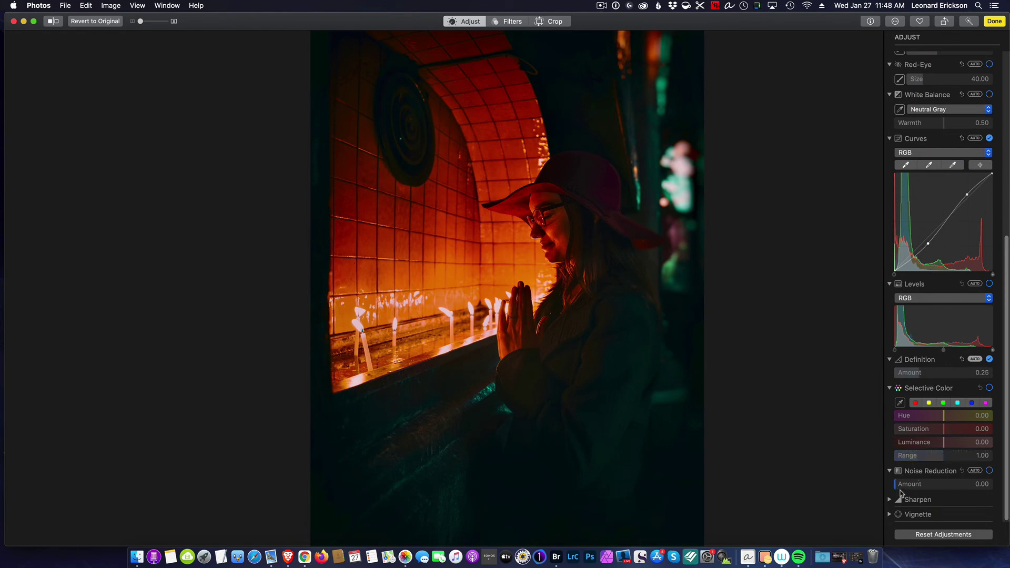
Set the Noise Reduction amount to 1.01, and inspect the face, hat, tiles and candles at close range.
{"action": "left_click_drag", "start_coordinate": [897, 485], "coordinate": [945, 490]}
{"action": "left_click_drag", "start_coordinate": [141, 23], "coordinate": [160, 22]}
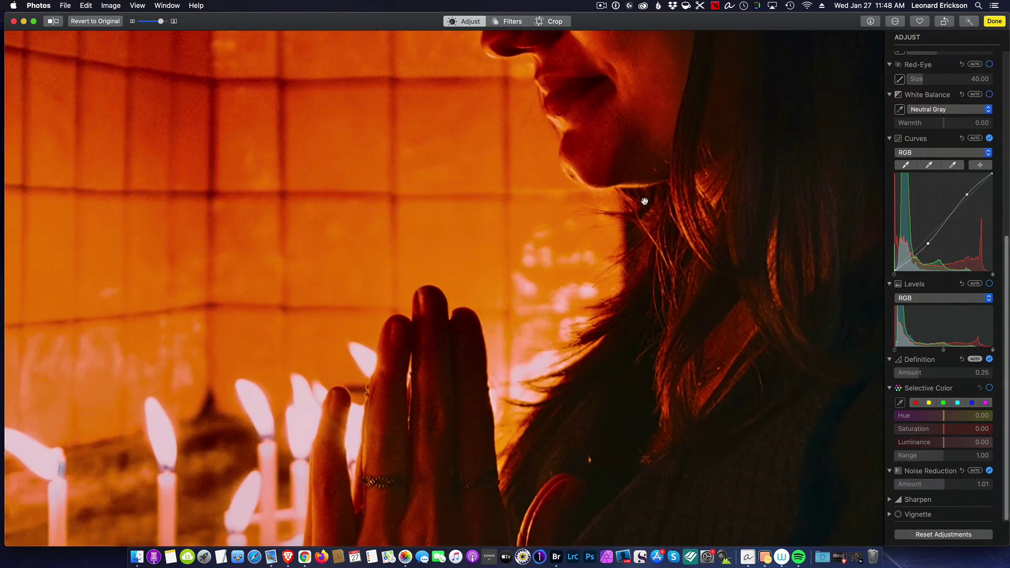
{"action": "left_click_drag", "start_coordinate": [469, 180], "coordinate": [553, 362]}
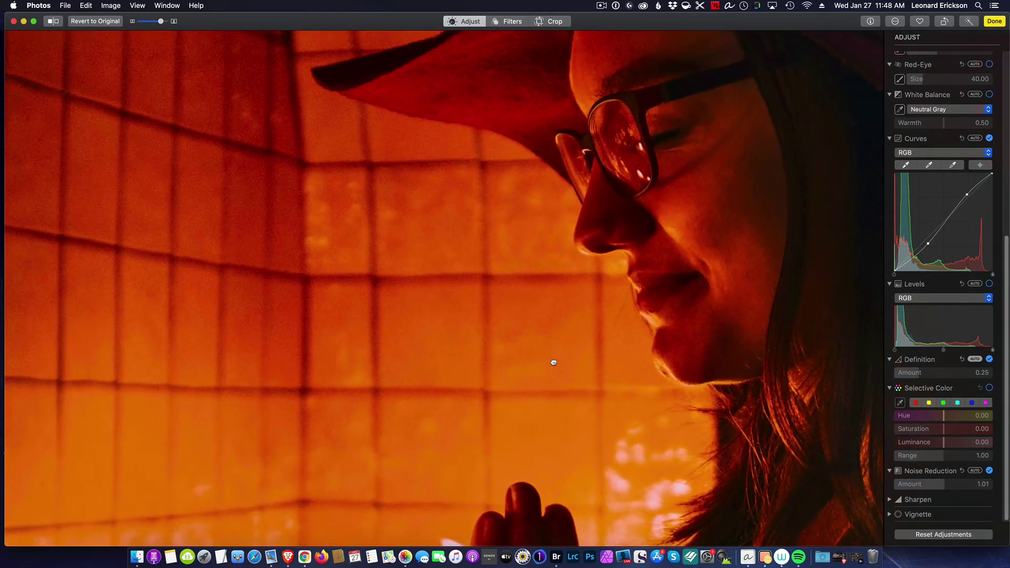
{"action": "left_click_drag", "start_coordinate": [659, 171], "coordinate": [550, 308]}
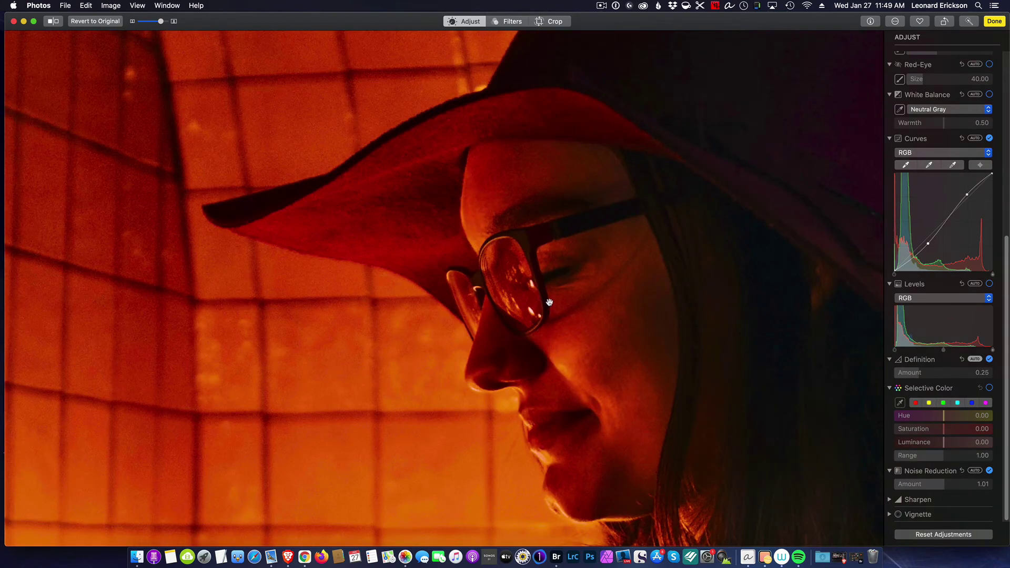
{"action": "mouse_move", "coordinate": [607, 169]}
{"action": "left_mouse_down"}
{"action": "mouse_move", "coordinate": [527, 219]}
{"action": "mouse_move", "coordinate": [524, 251]}
{"action": "mouse_move", "coordinate": [634, 90]}
{"action": "left_mouse_up"}
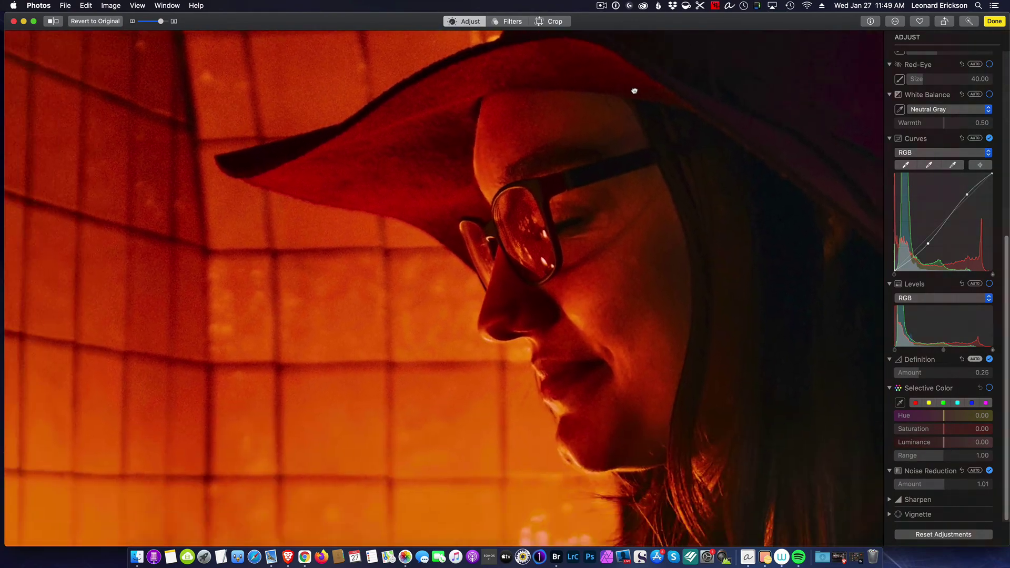
{"action": "left_click_drag", "start_coordinate": [511, 275], "coordinate": [601, 137]}
{"action": "left_click_drag", "start_coordinate": [553, 251], "coordinate": [614, 151]}
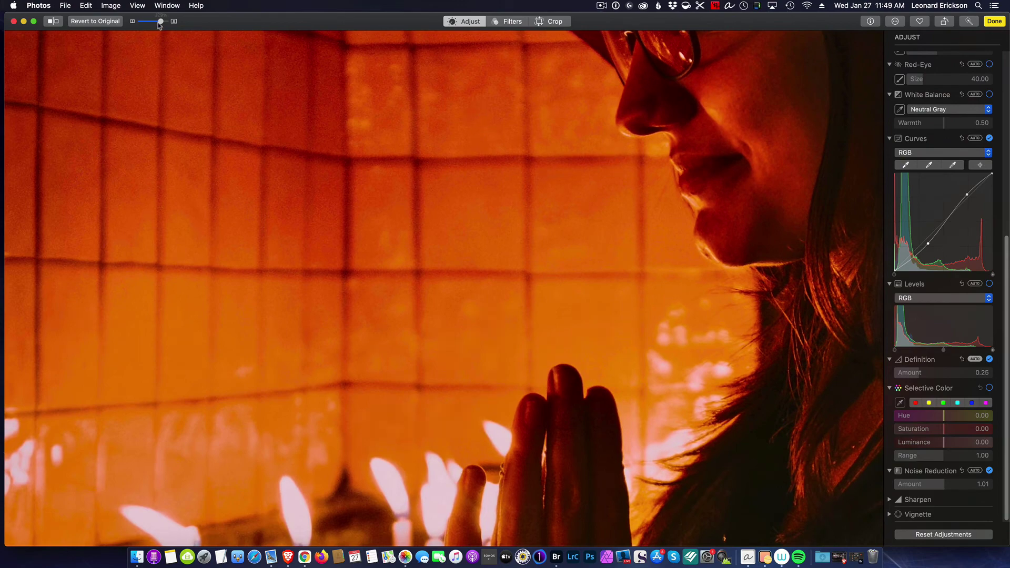
{"action": "left_click_drag", "start_coordinate": [160, 24], "coordinate": [118, 27]}
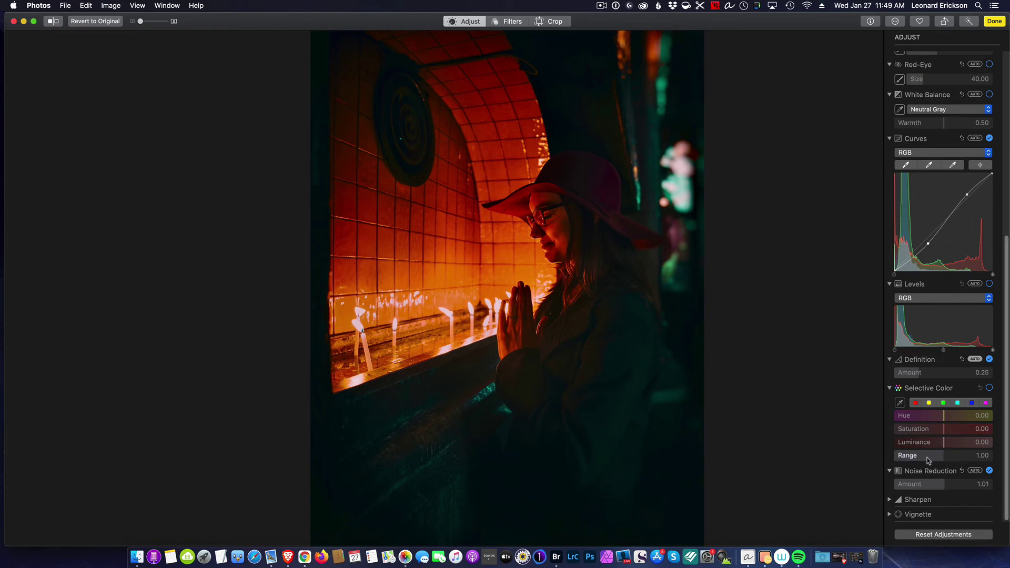
Expand the Sharpen adjustment to view its Intensity, Edges and Falloff settings.
{"action": "left_click", "coordinate": [890, 499]}
{"action": "scroll", "coordinate": [945, 508], "scroll_direction": "down", "scroll_amount": 1}
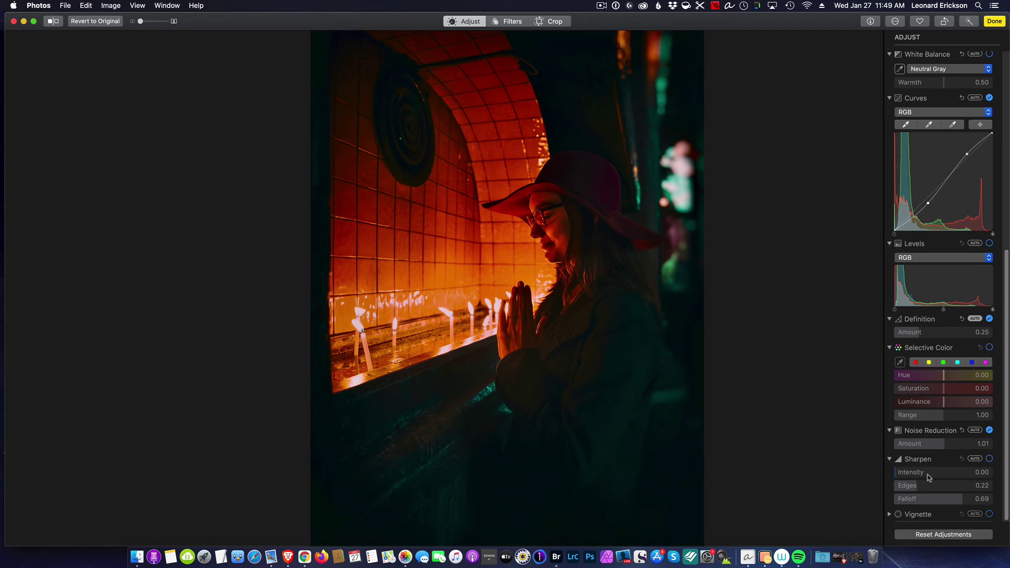
Compare the edited photo with the unadjusted original three times, returning to the edited version.
{"action": "scroll", "coordinate": [952, 411], "scroll_direction": "up", "scroll_amount": 10}
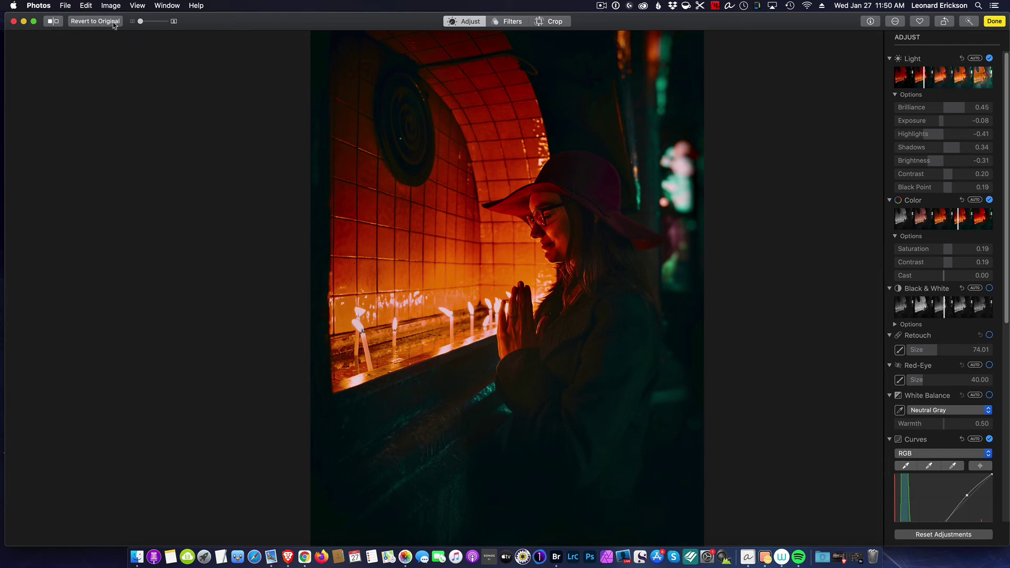
{"action": "left_click", "coordinate": [53, 23]}
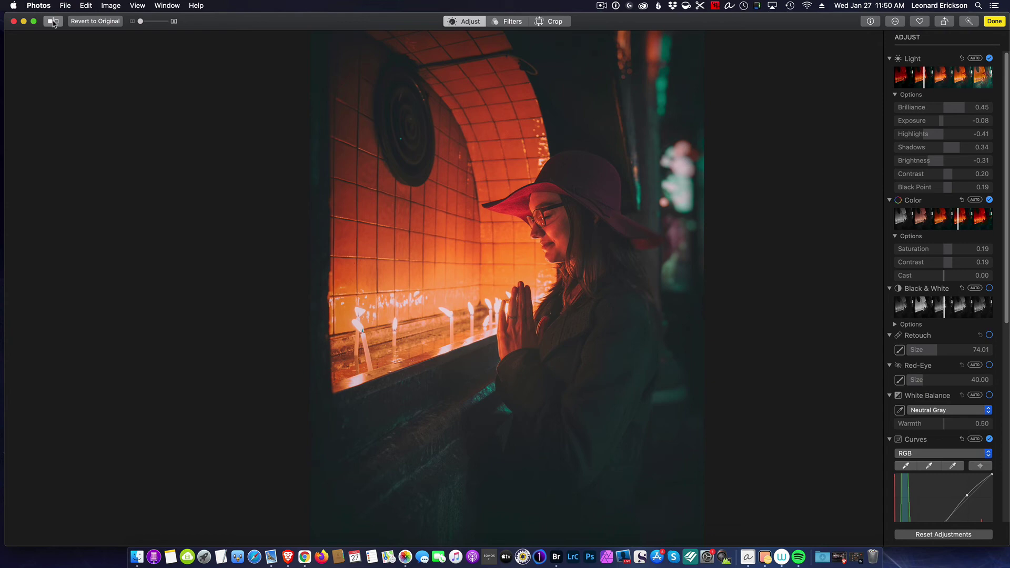
{"action": "left_click", "coordinate": [53, 24]}
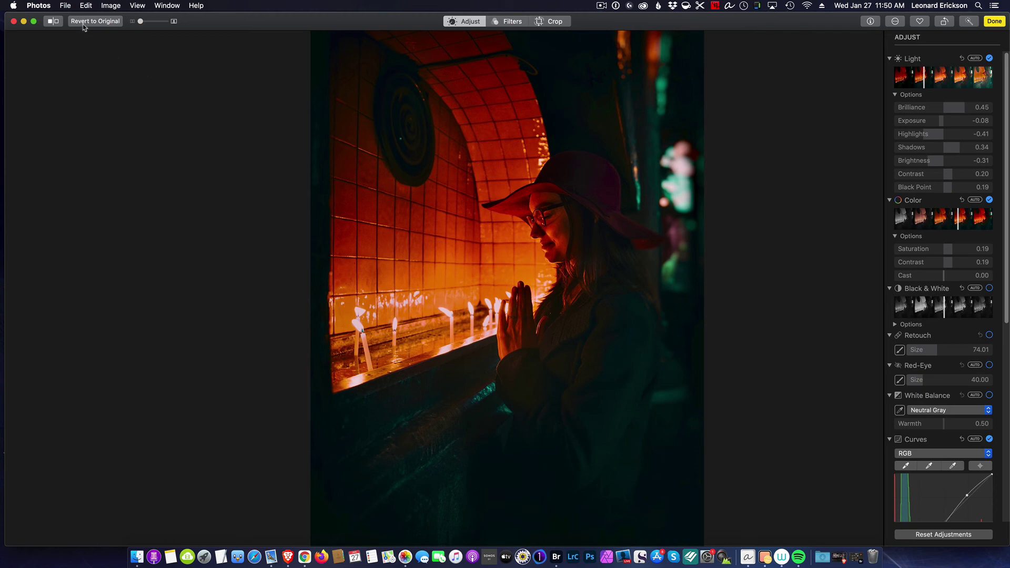
{"action": "left_click", "coordinate": [52, 22]}
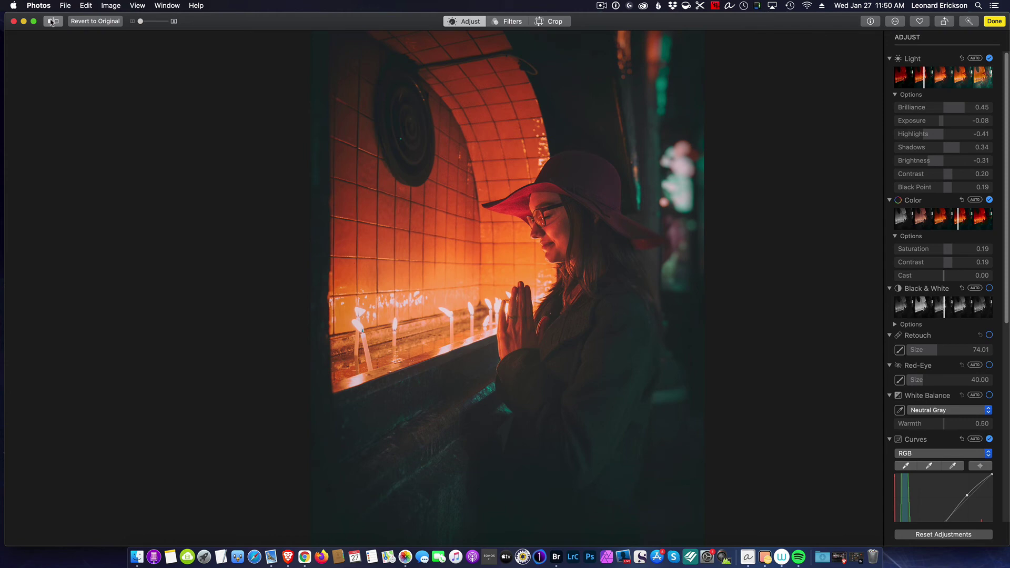
{"action": "left_click", "coordinate": [51, 22]}
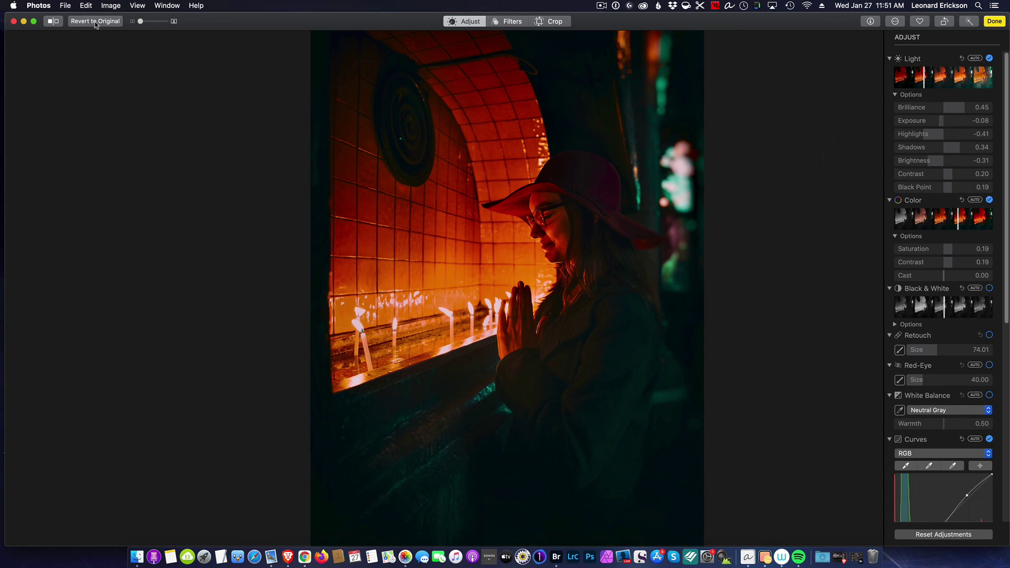
{"action": "left_click", "coordinate": [55, 22]}
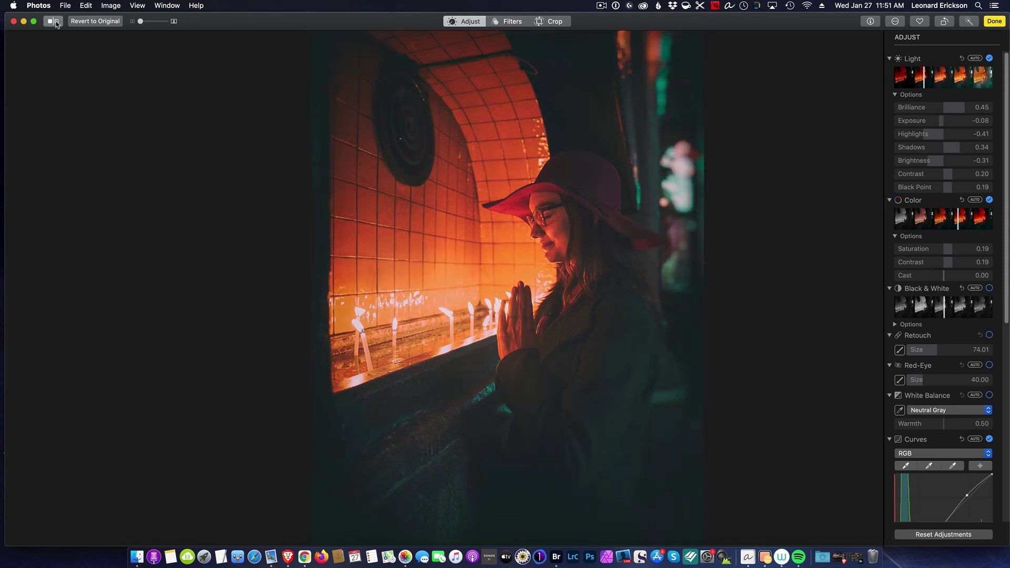
{"action": "left_click", "coordinate": [56, 22]}
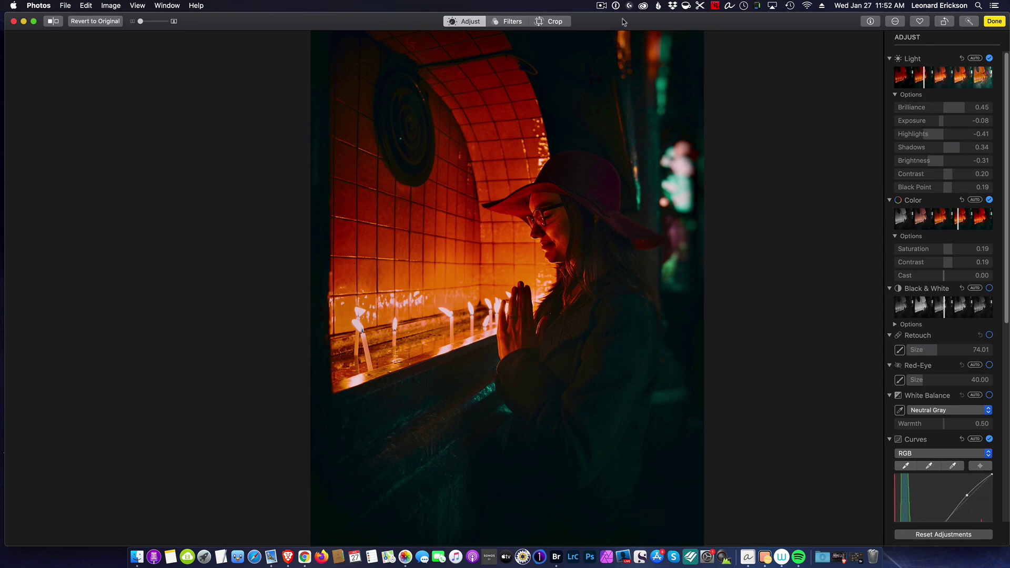
{"action": "left_click", "coordinate": [604, 6]}
{"action": "left_click", "coordinate": [621, 27]}
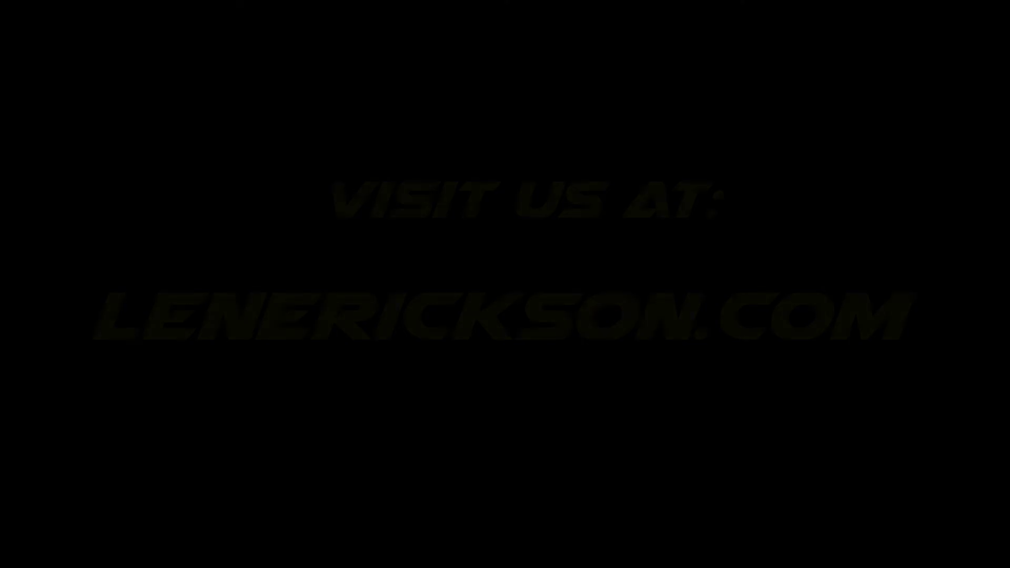